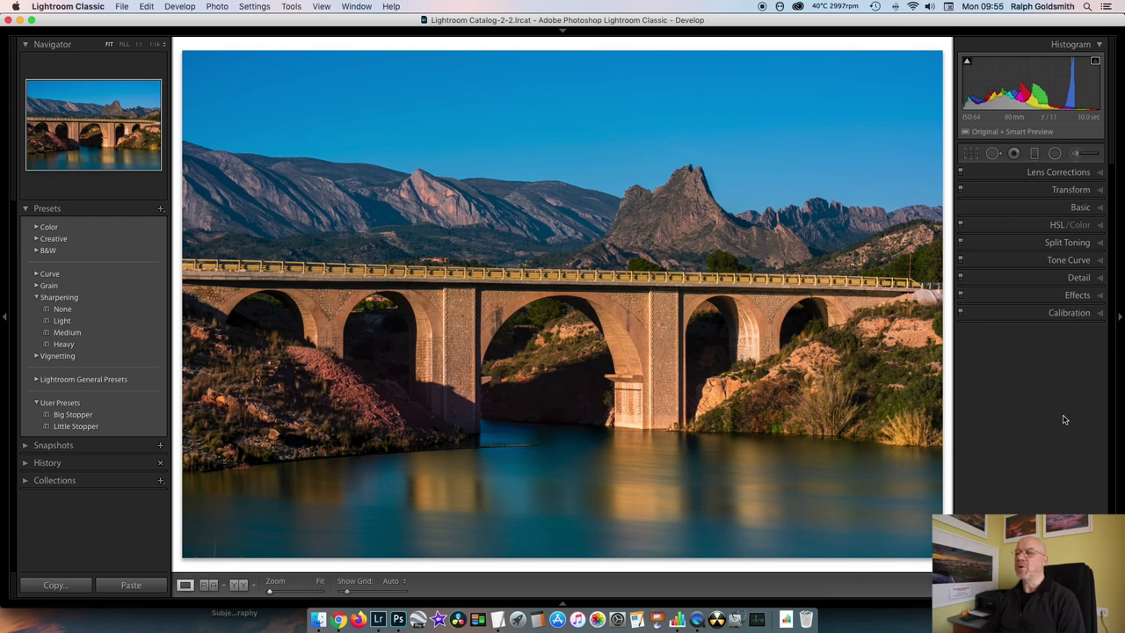
Review the blue-hour bridge photo's Lens Corrections, Basic and Split Toning settings.
key("super+shift+r")
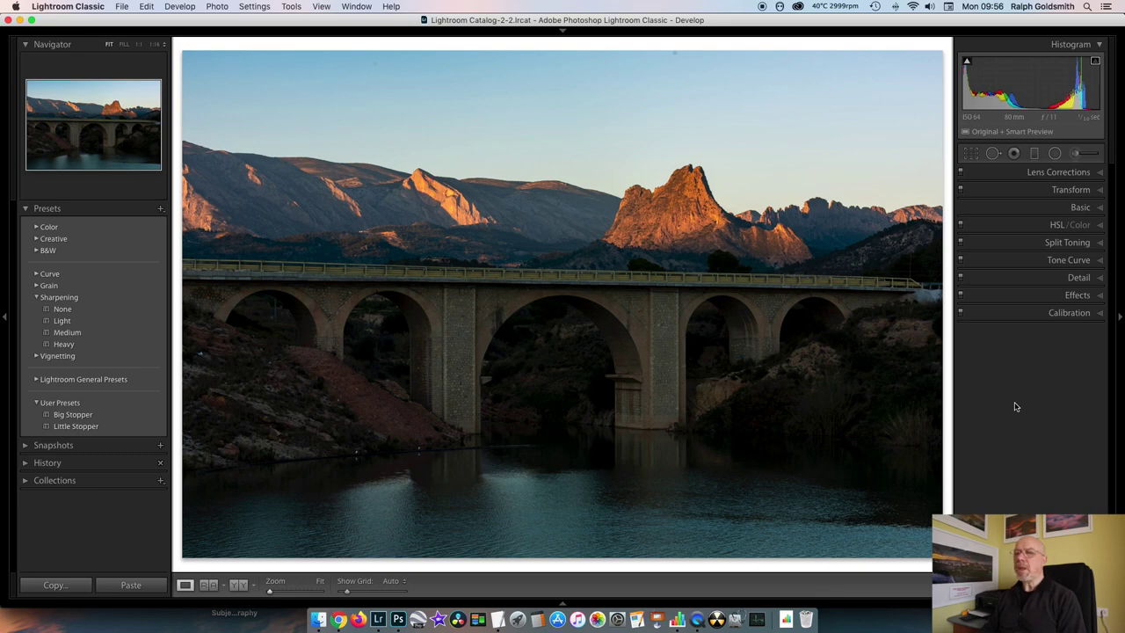
key("Right")
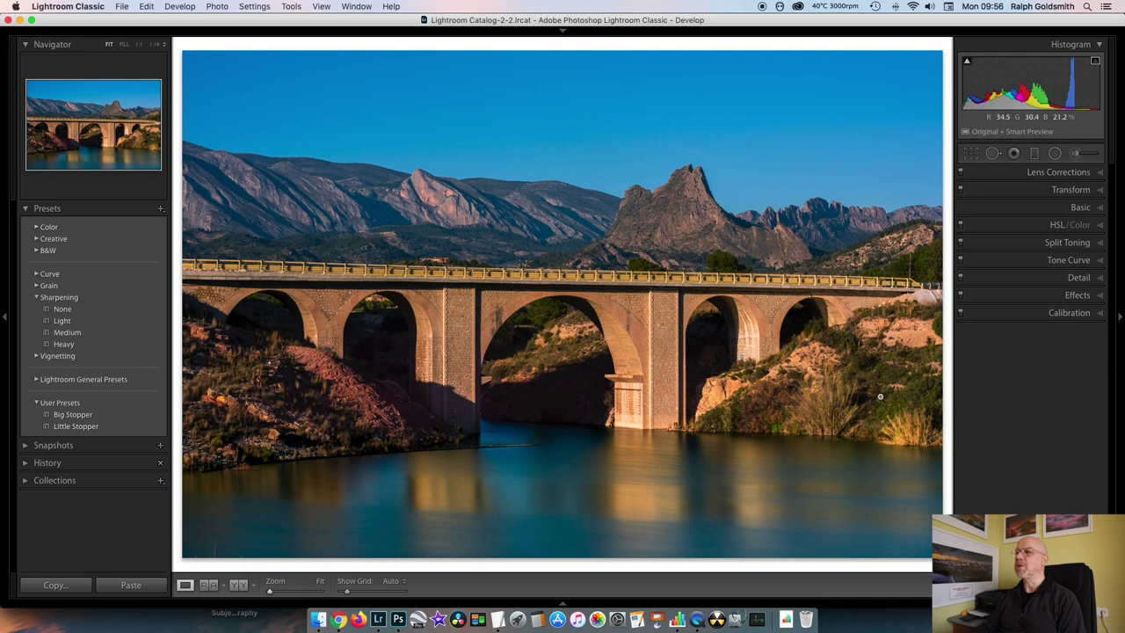
left_click(1097, 171)
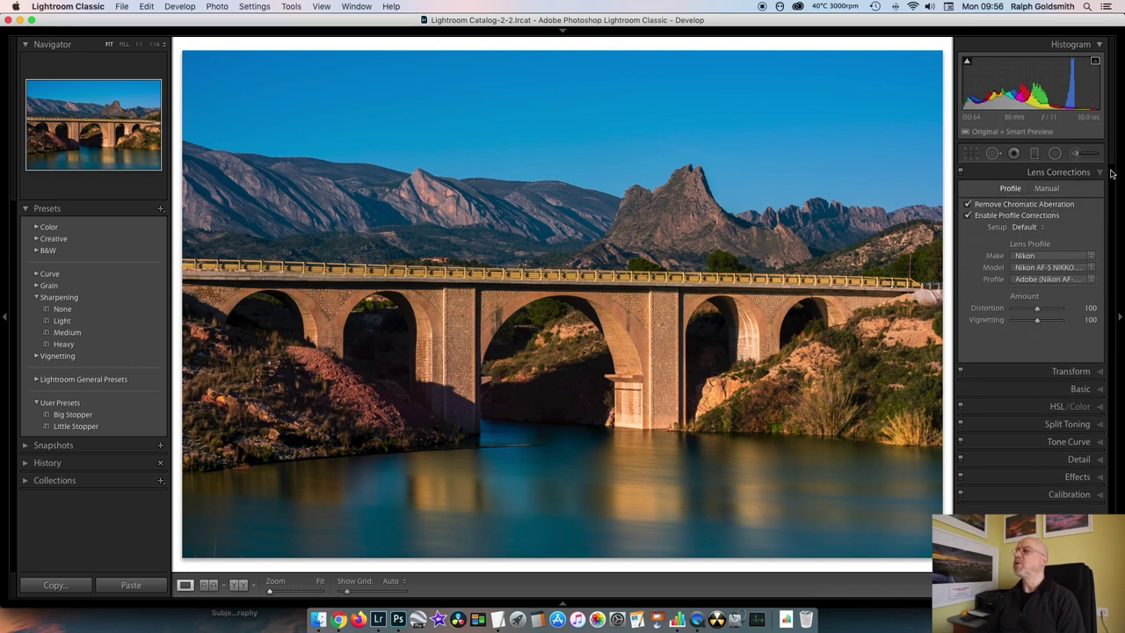
left_click(1100, 172)
left_click(1102, 207)
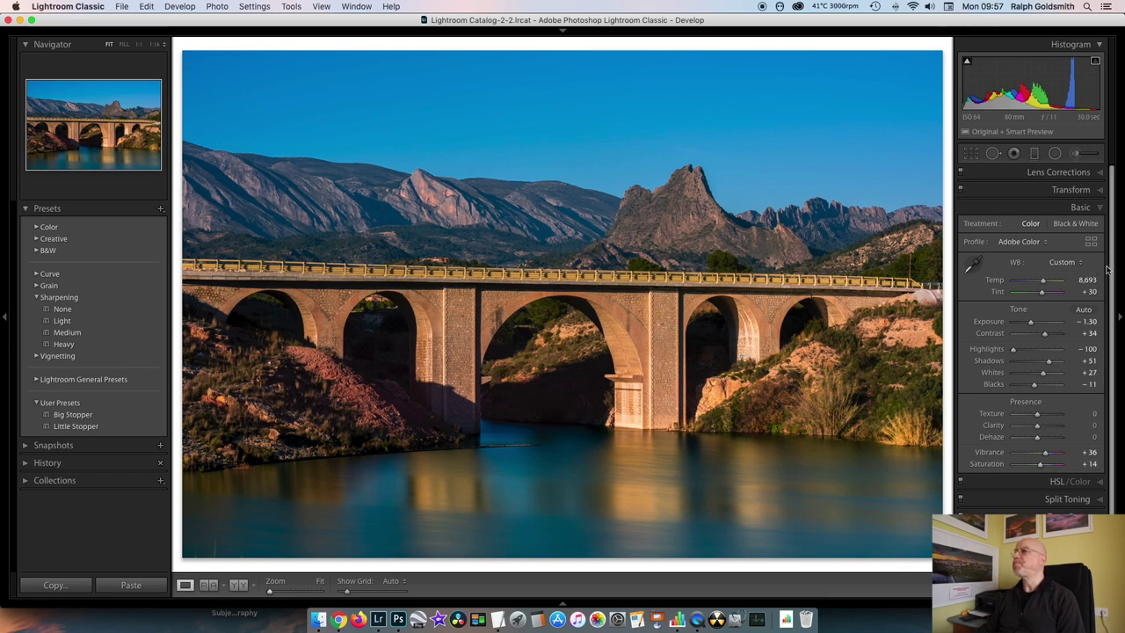
left_click(1097, 207)
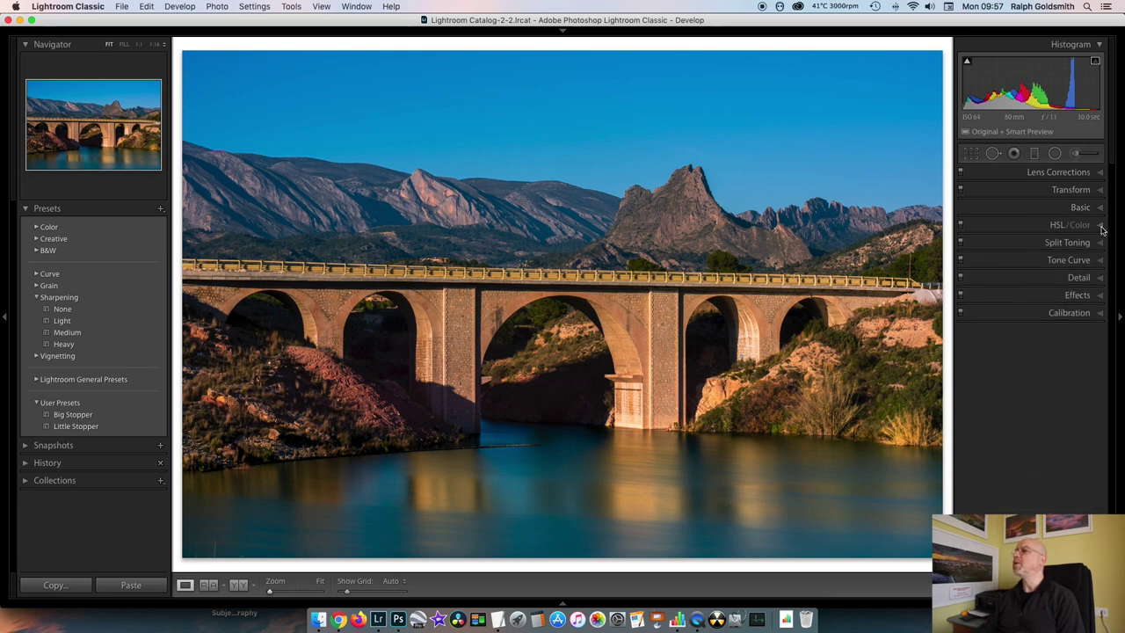
left_click(1100, 244)
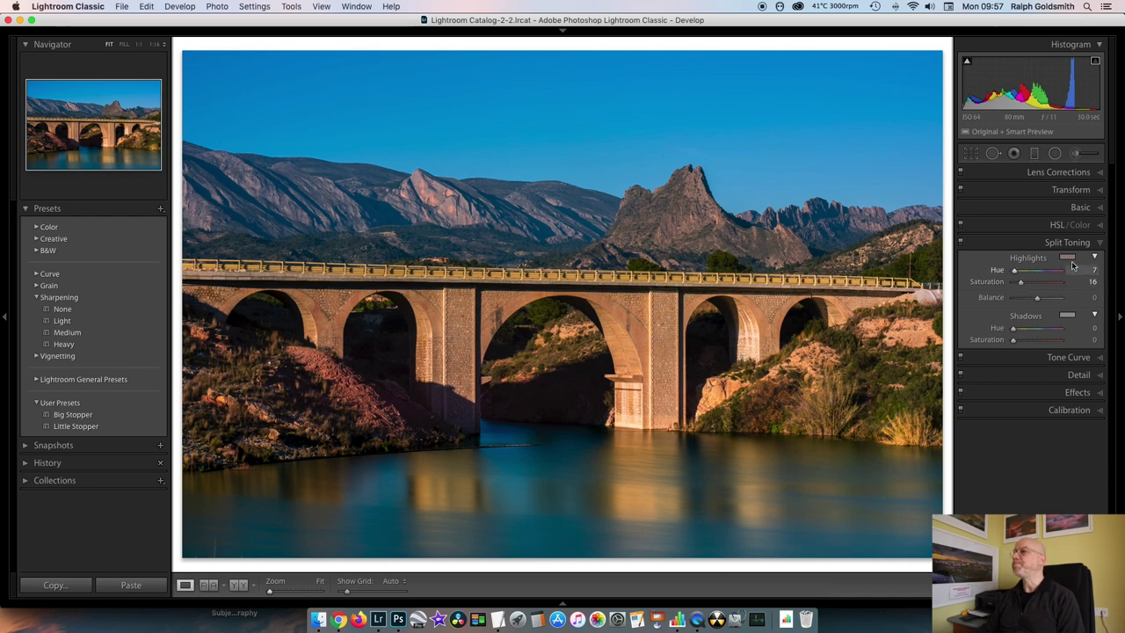
left_click(1094, 243)
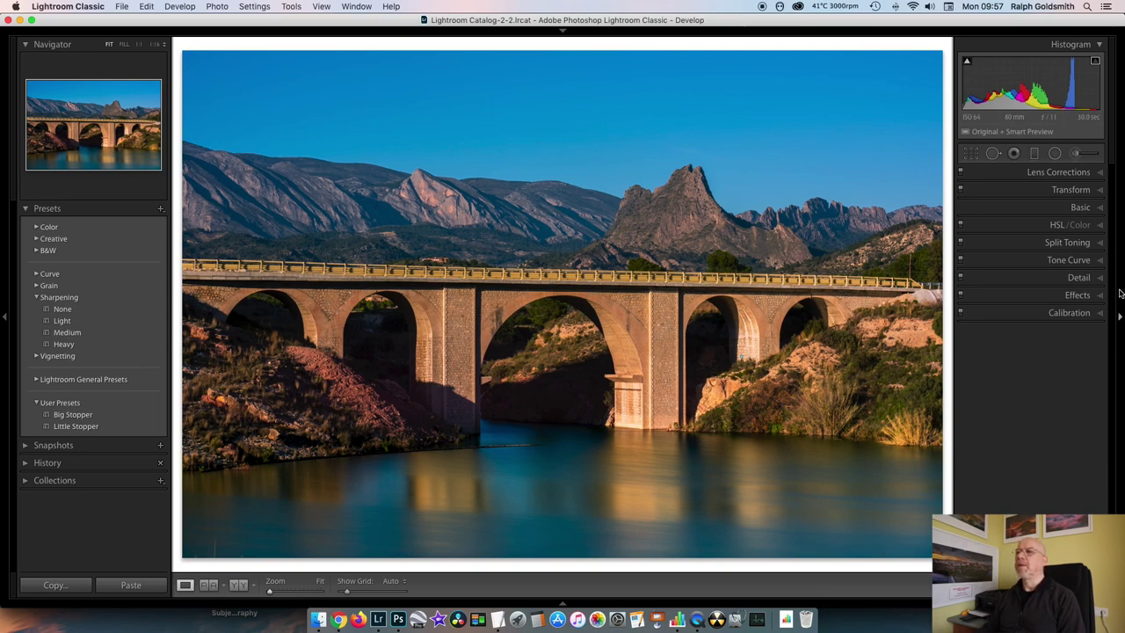
Switch to the dusk bridge photo, check the same three panels, and compare both photos.
key("backslash")
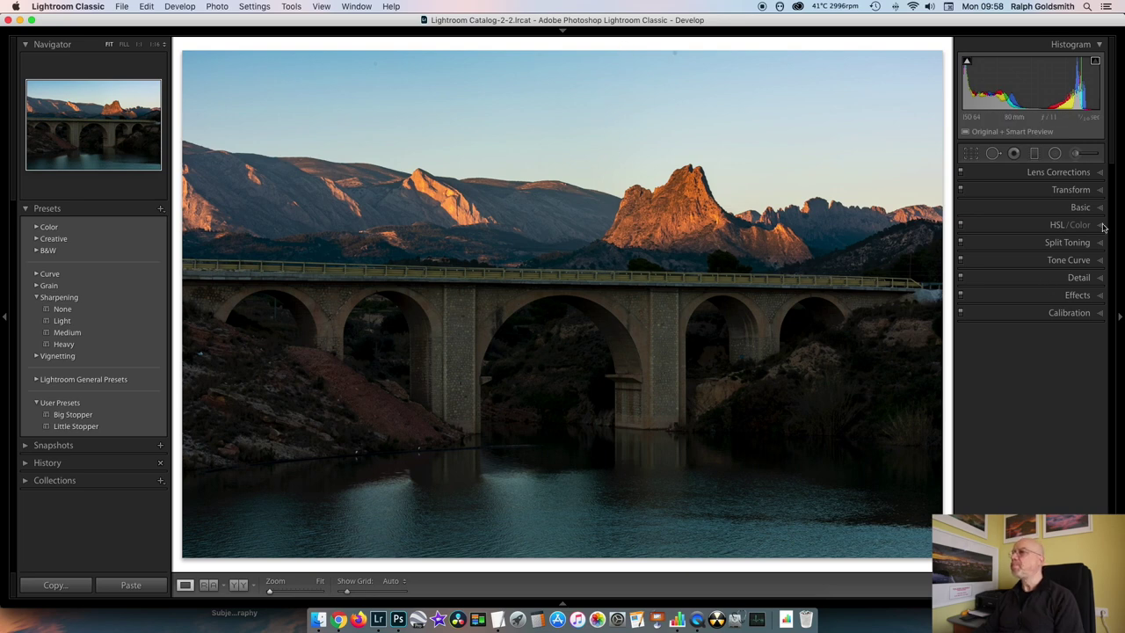
left_click(1102, 173)
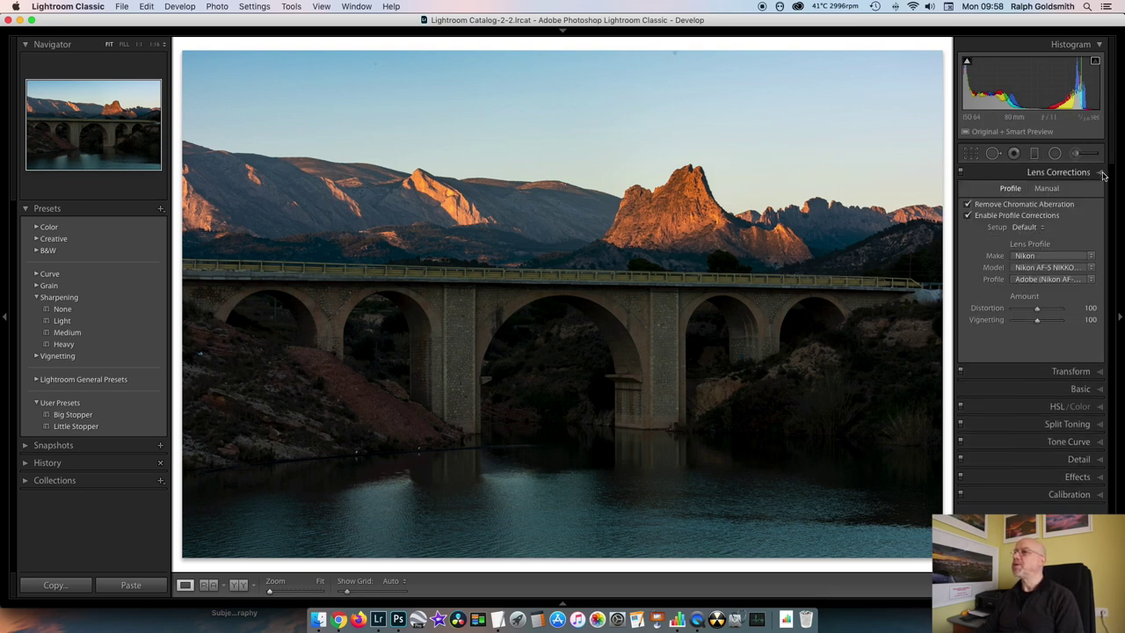
left_click(1101, 173)
left_click(1098, 207)
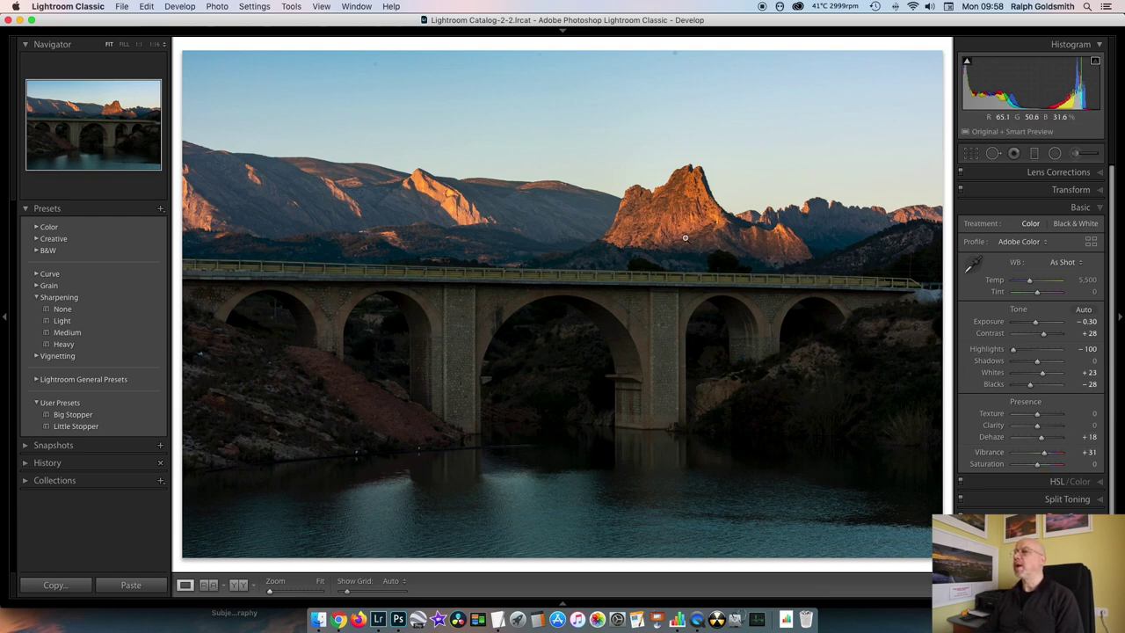
left_click(1100, 209)
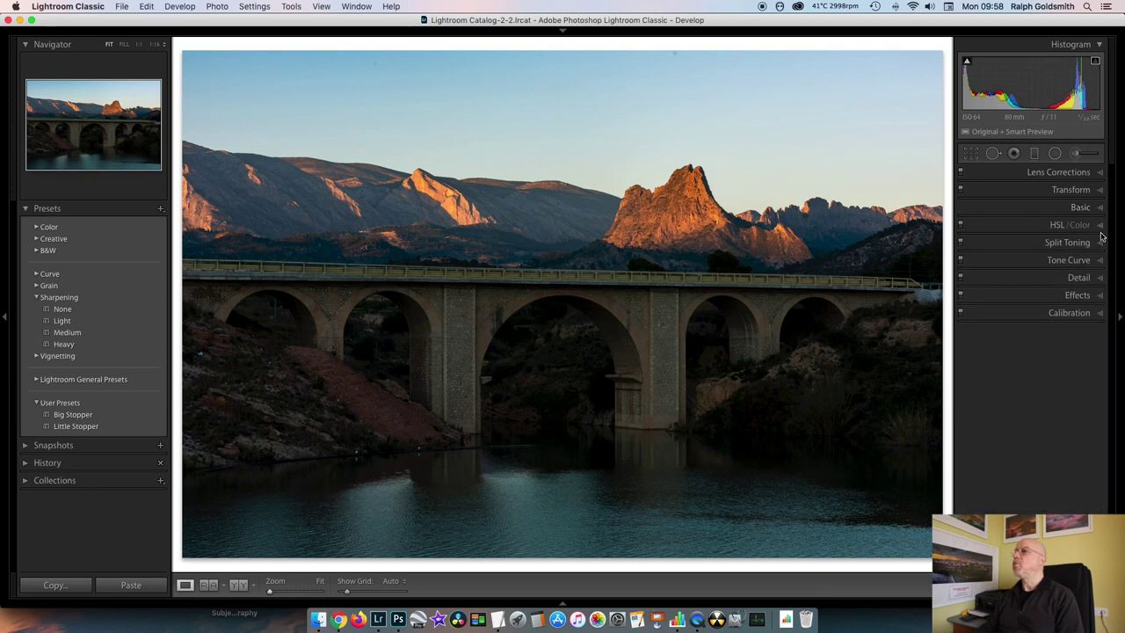
left_click(1100, 246)
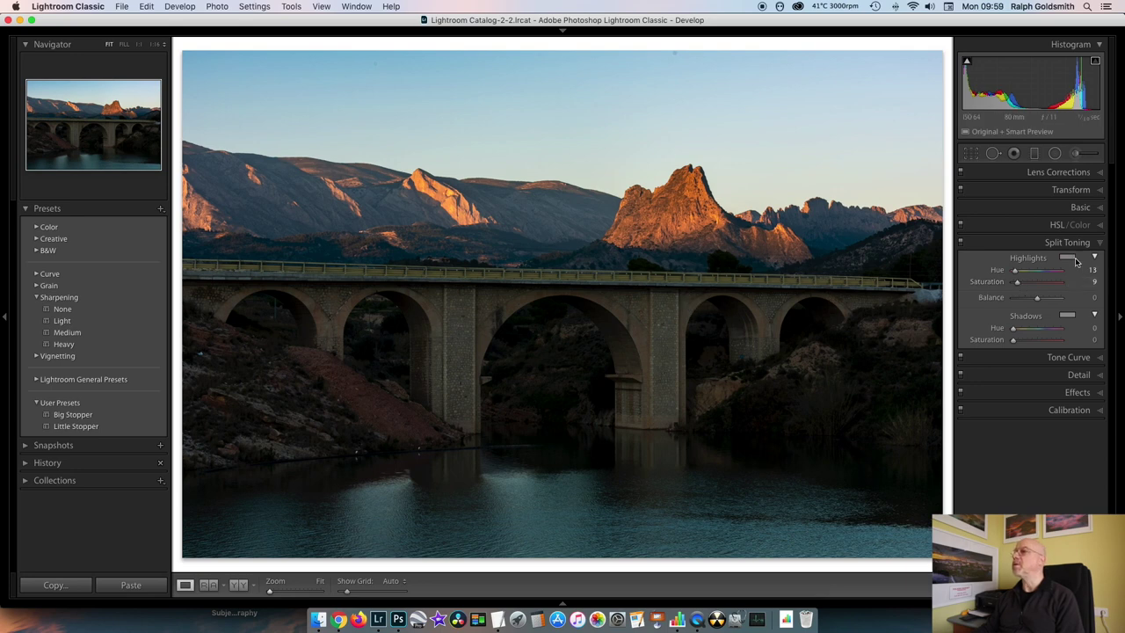
left_click(1099, 245)
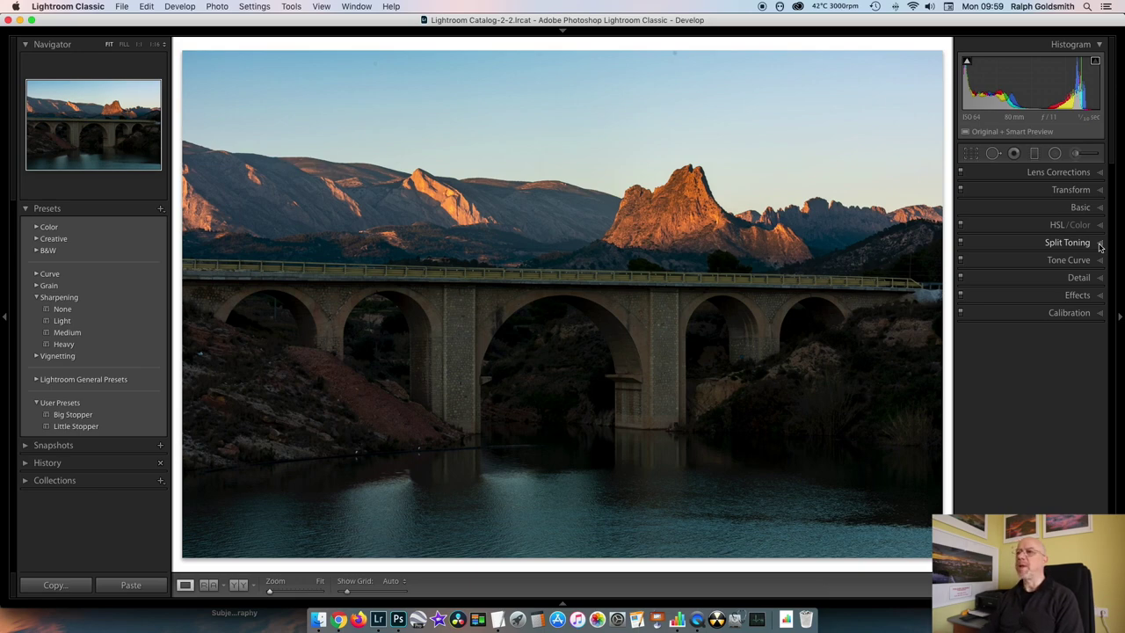
key("c")
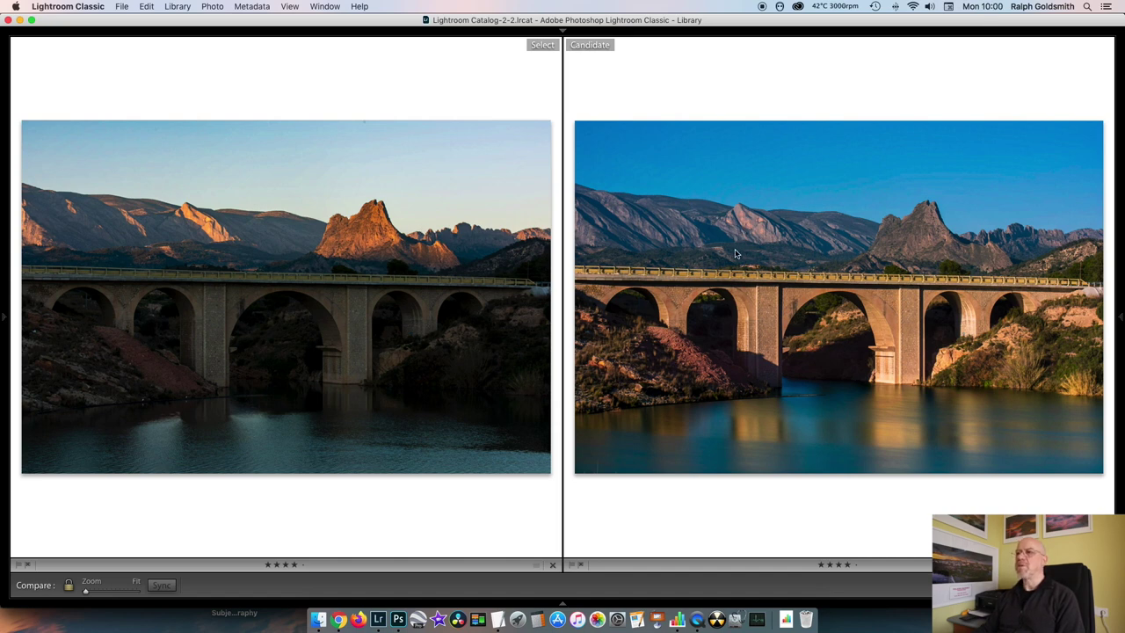
View the dusk photo full size, then return to a grid of both four-star bridge photos.
key("e")
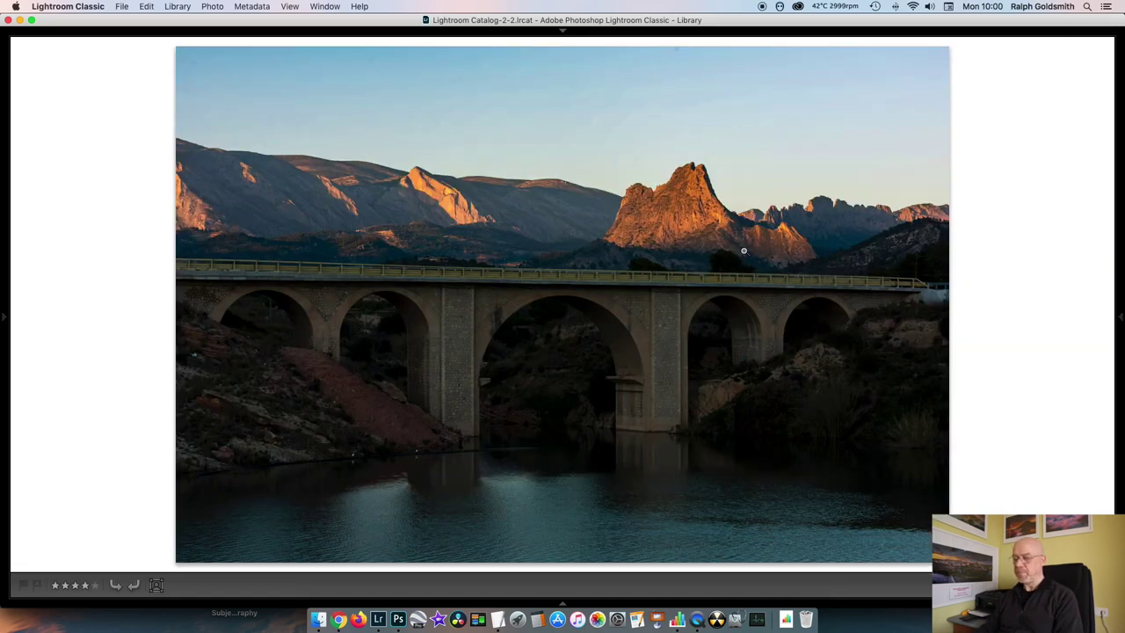
key("g")
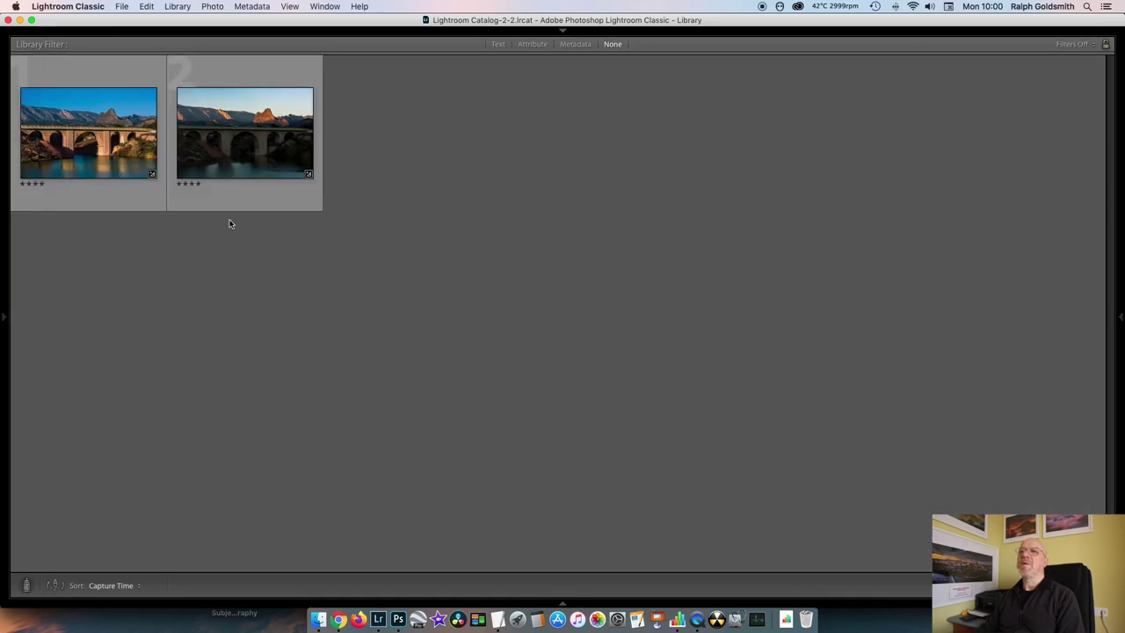
left_click(213, 7)
Use Photo > Edit In > Open as Layers in Photoshop for both bridge photos.
mouse_move(227, 110)
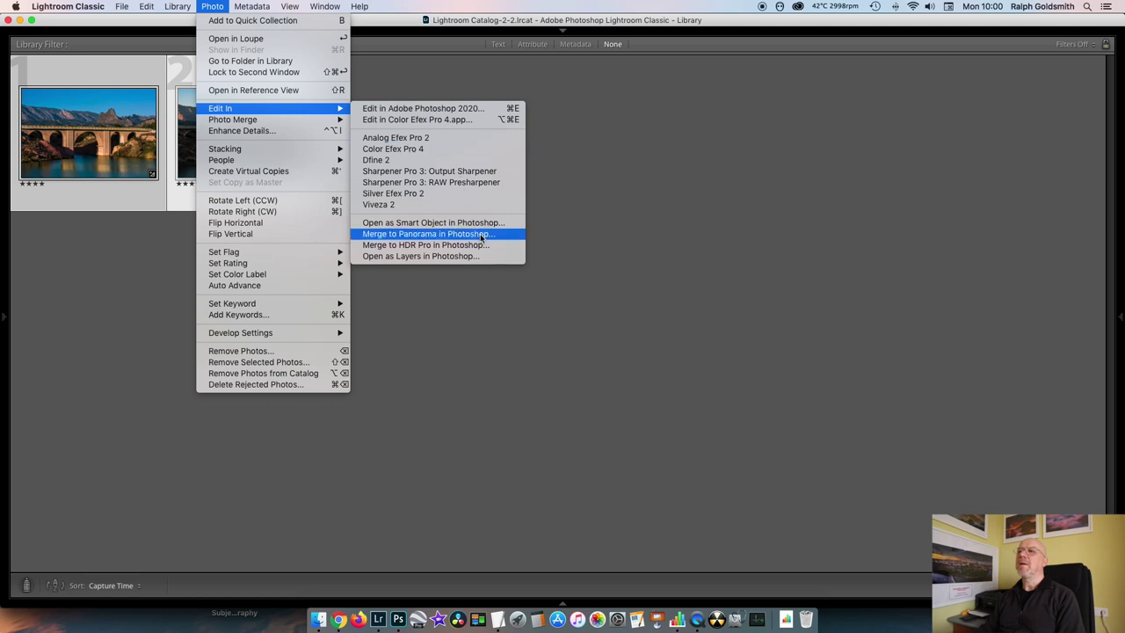
left_click(465, 256)
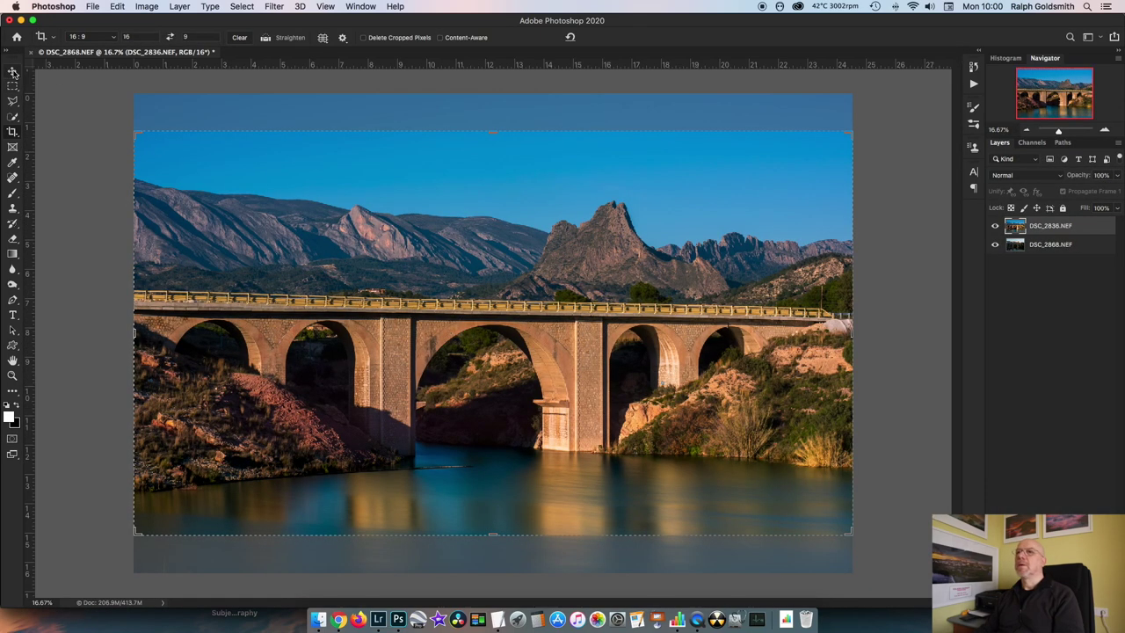
With the Move tool, drag layer DSC_2868 above DSC_2836 and select both layers.
left_click(13, 71)
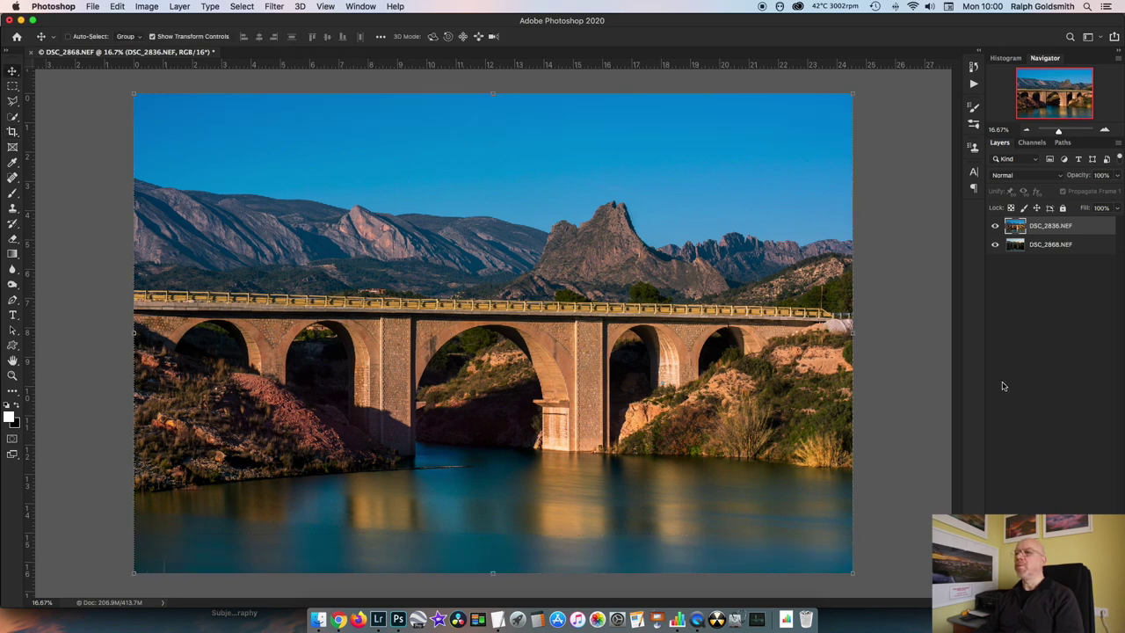
left_click(1057, 360)
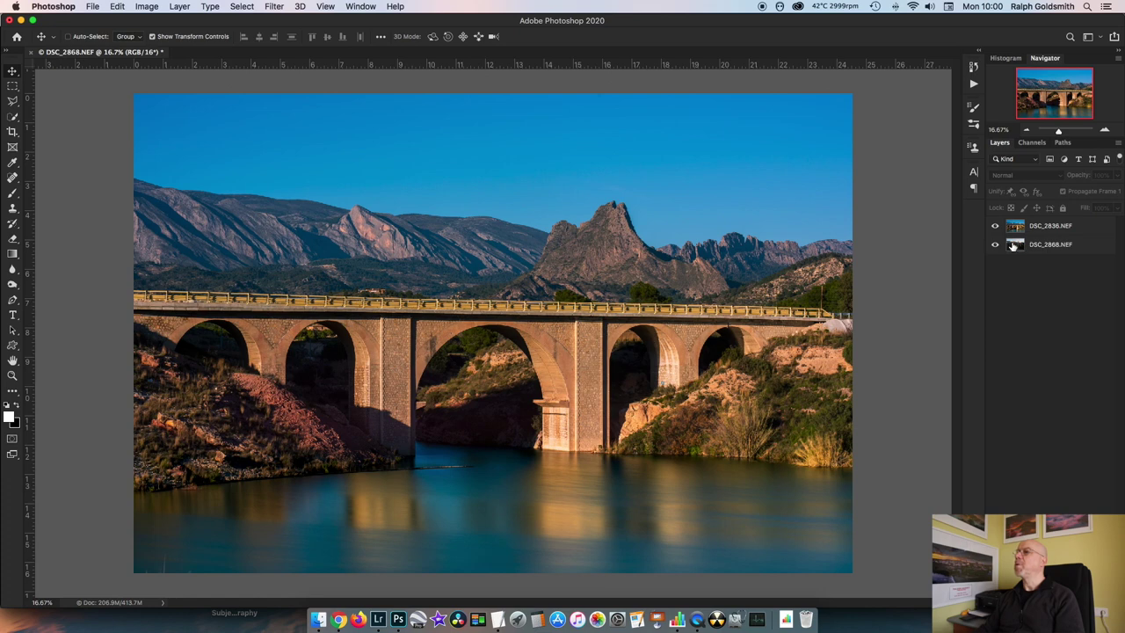
mouse_move(1012, 246)
left_mouse_down()
mouse_move(1011, 216)
mouse_move(1014, 227)
left_mouse_up()
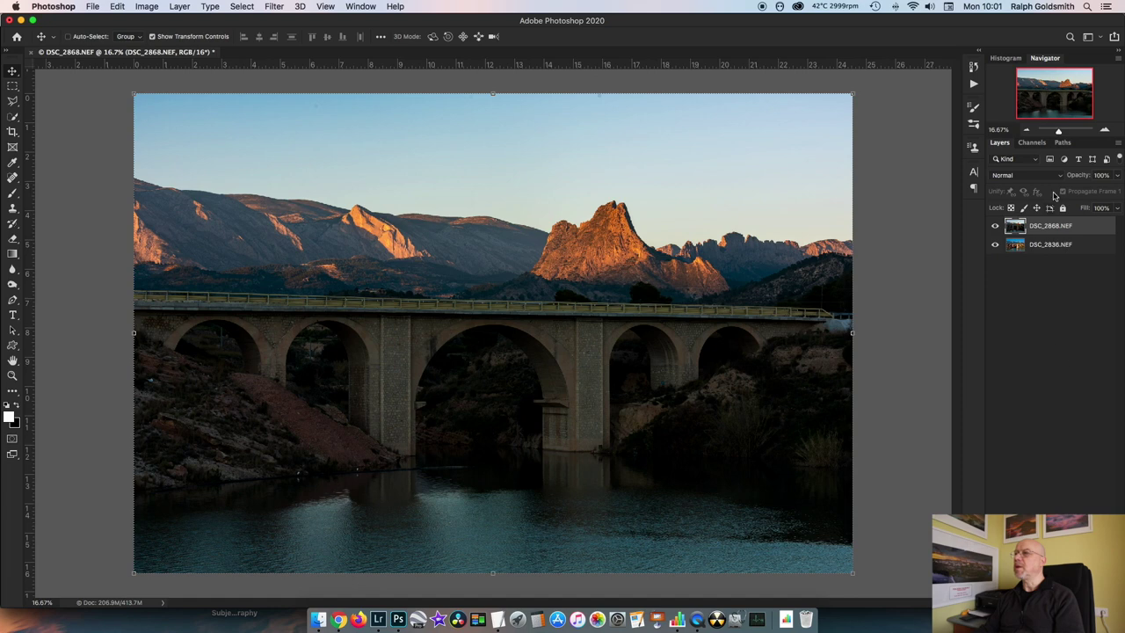
left_click(1015, 247, "shift")
Auto-align the two bridge layers from the Edit menu.
left_click(118, 6)
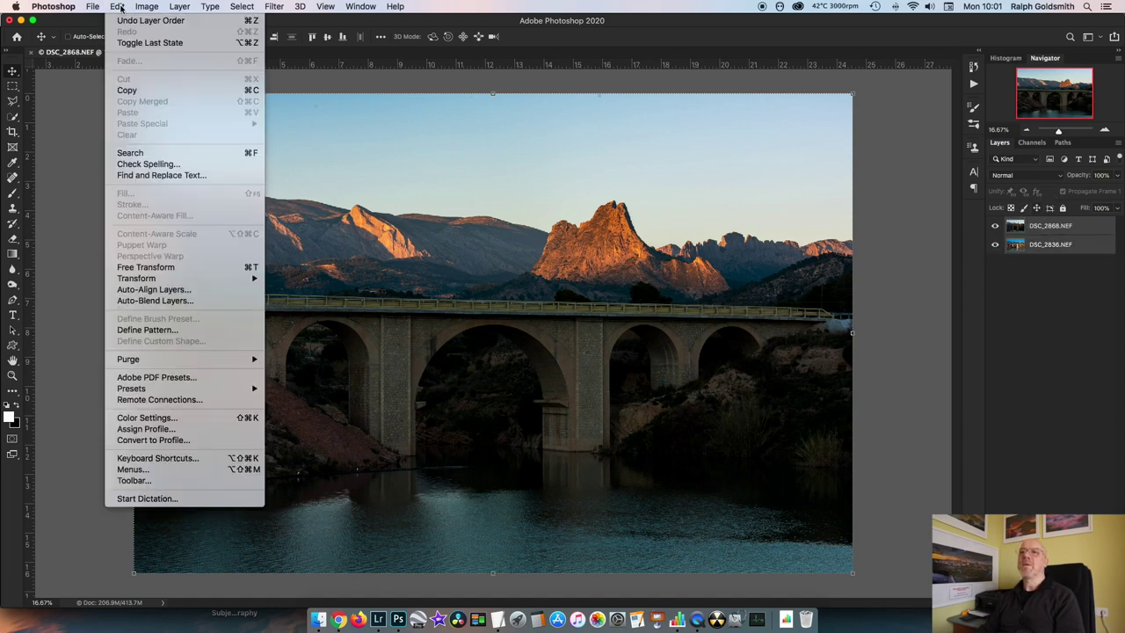
left_click(154, 291)
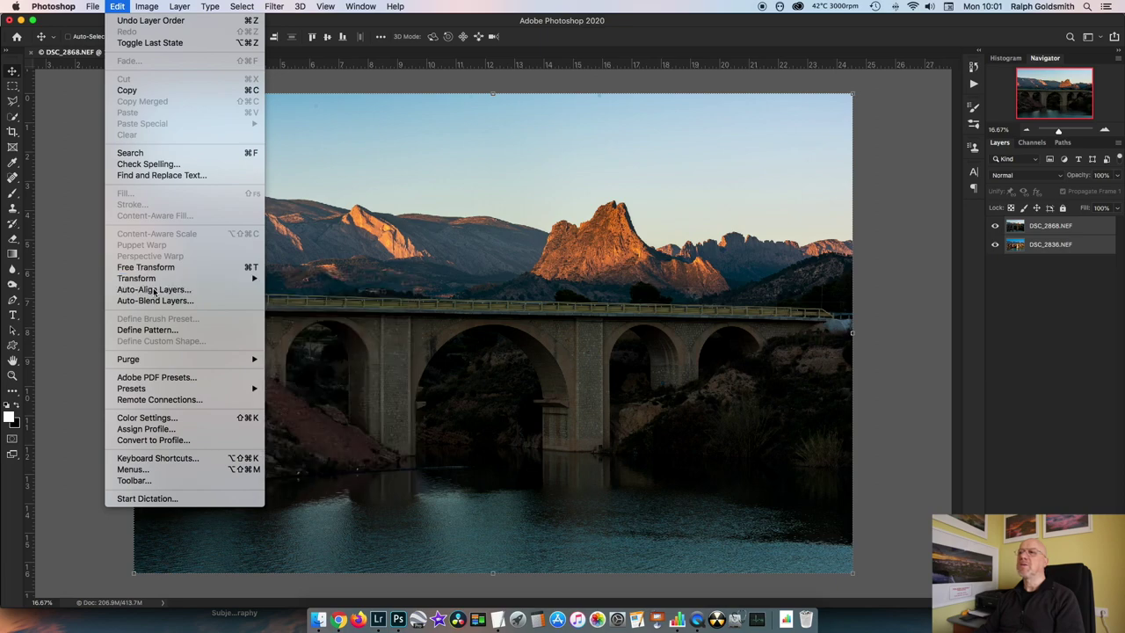
left_click(687, 194)
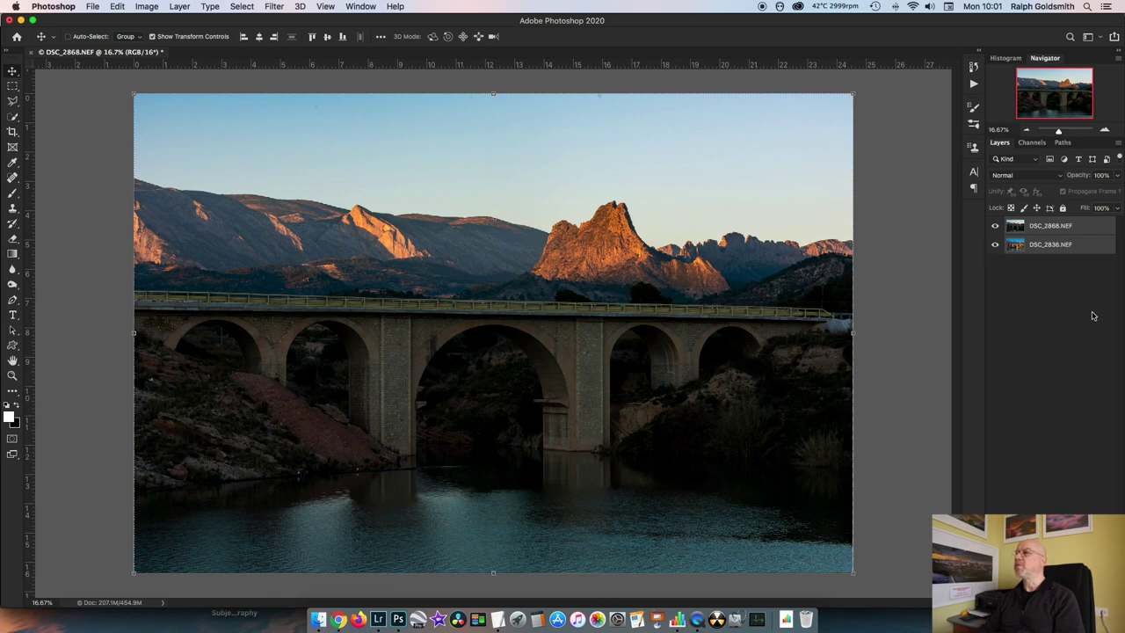
Select DSC_2868.NEF alone and give it a black, hide-all layer mask.
left_click(1061, 321)
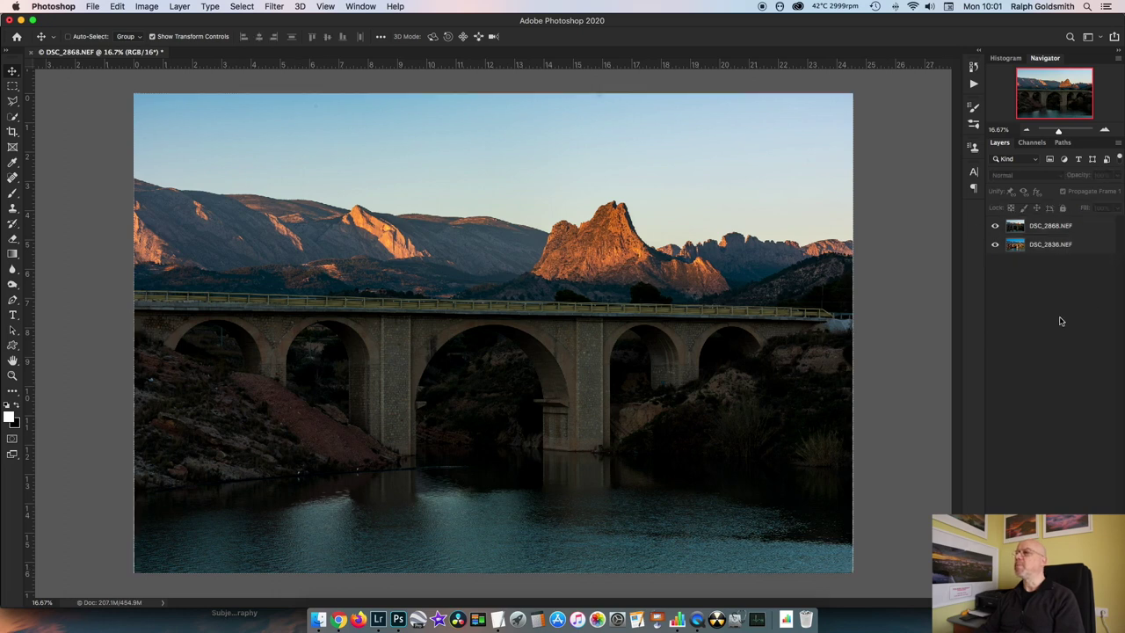
left_click(1012, 226)
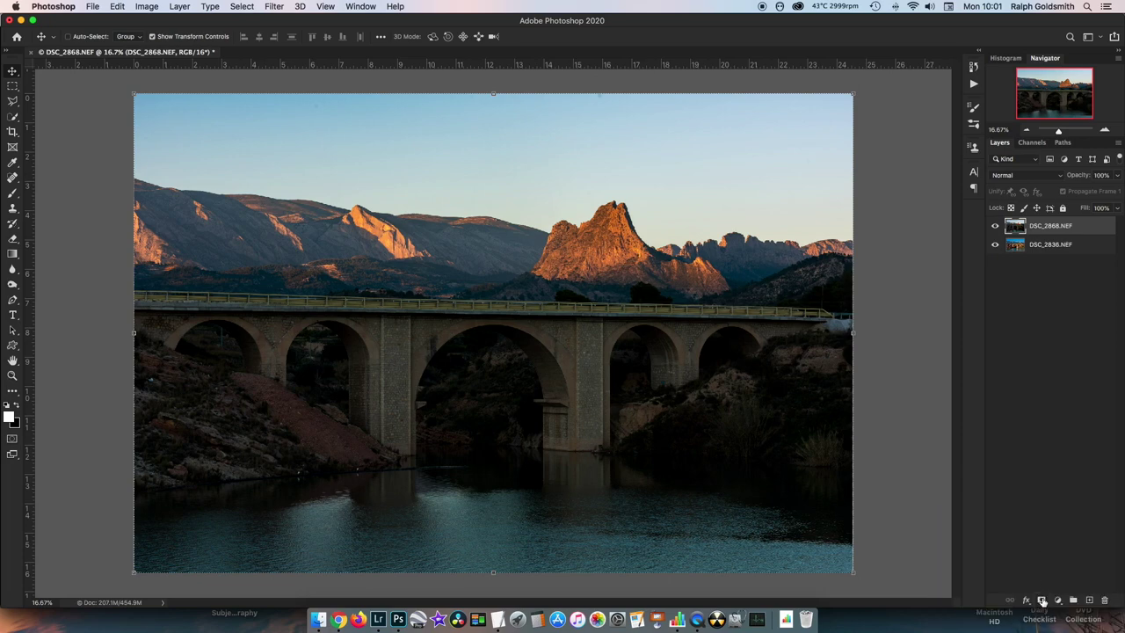
left_click(1041, 600, "alt")
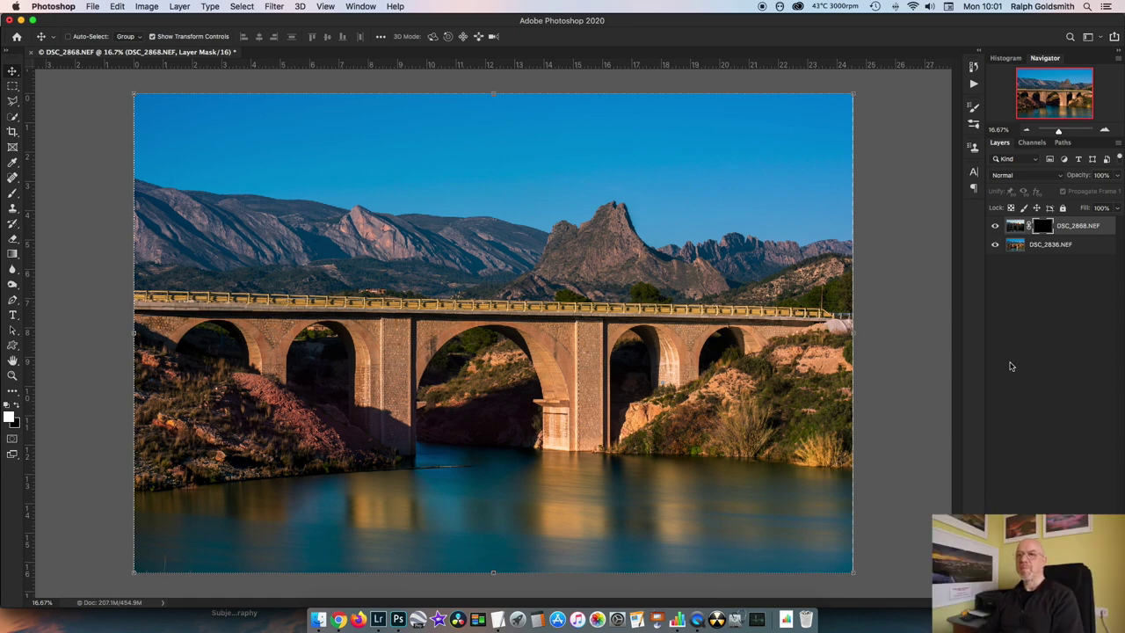
Enlarge a soft brush and paint the lit sky back in along the top.
key("b")
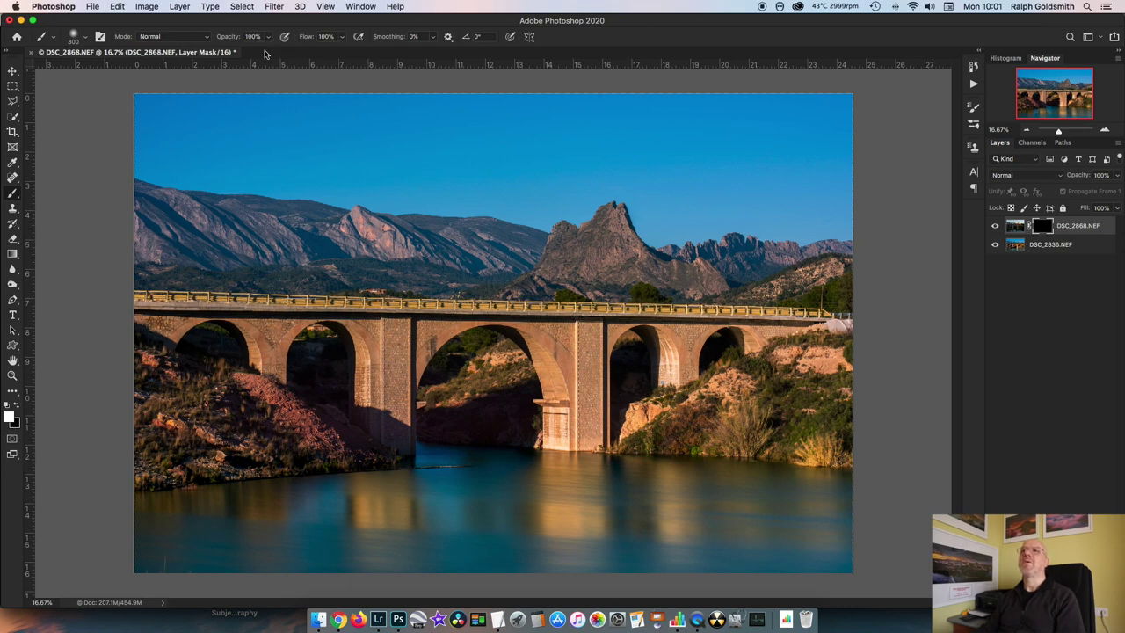
left_click(85, 40)
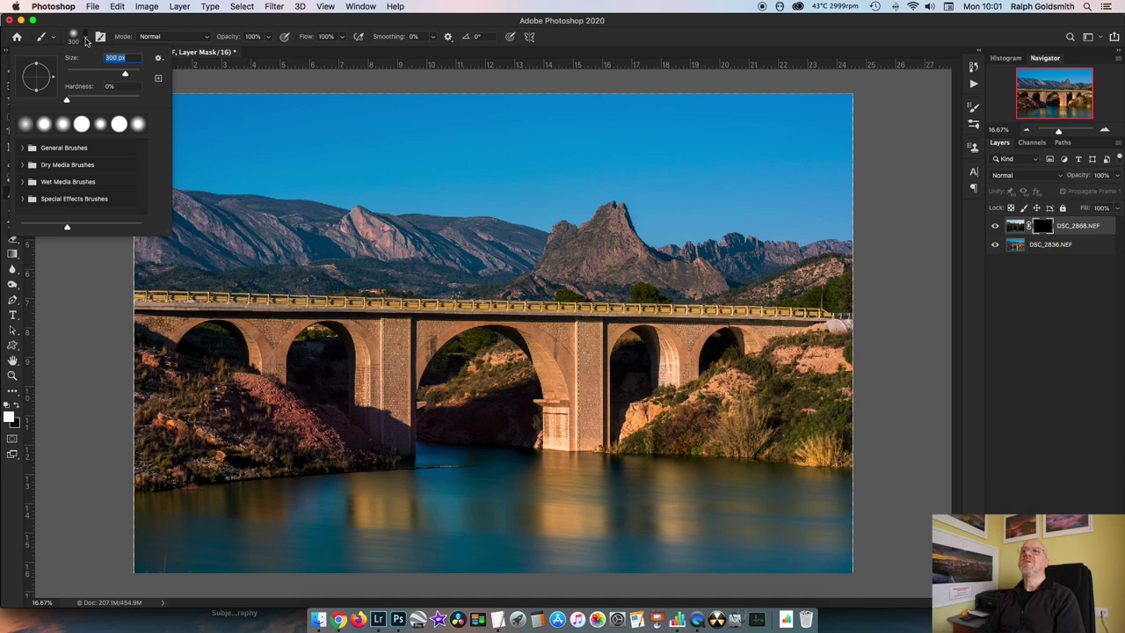
key("Return")
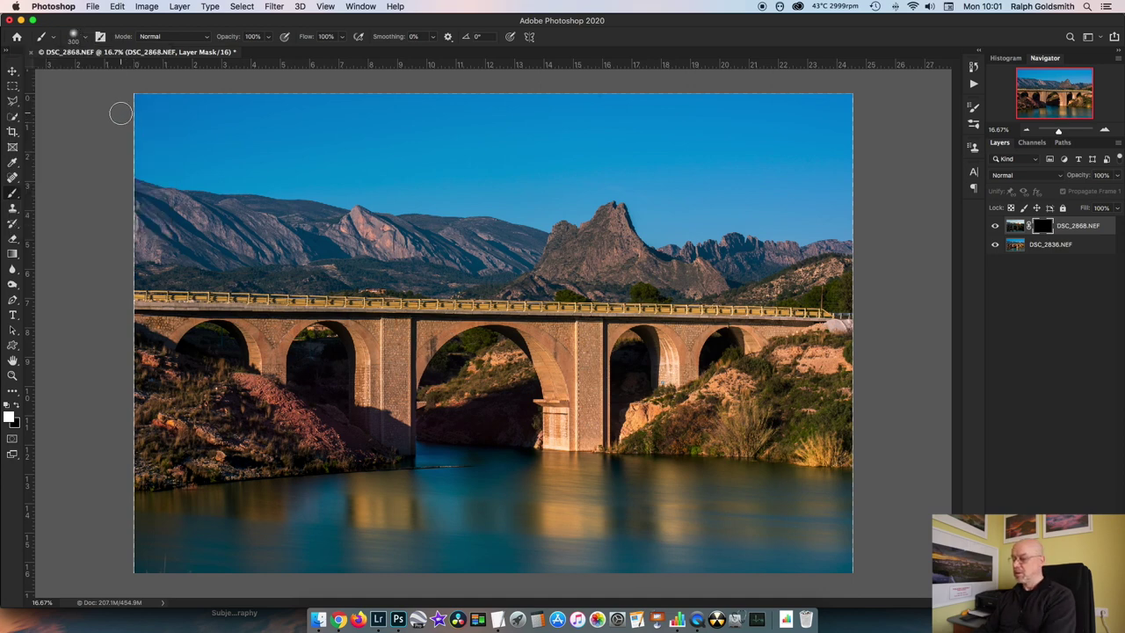
key("]")
key("]")
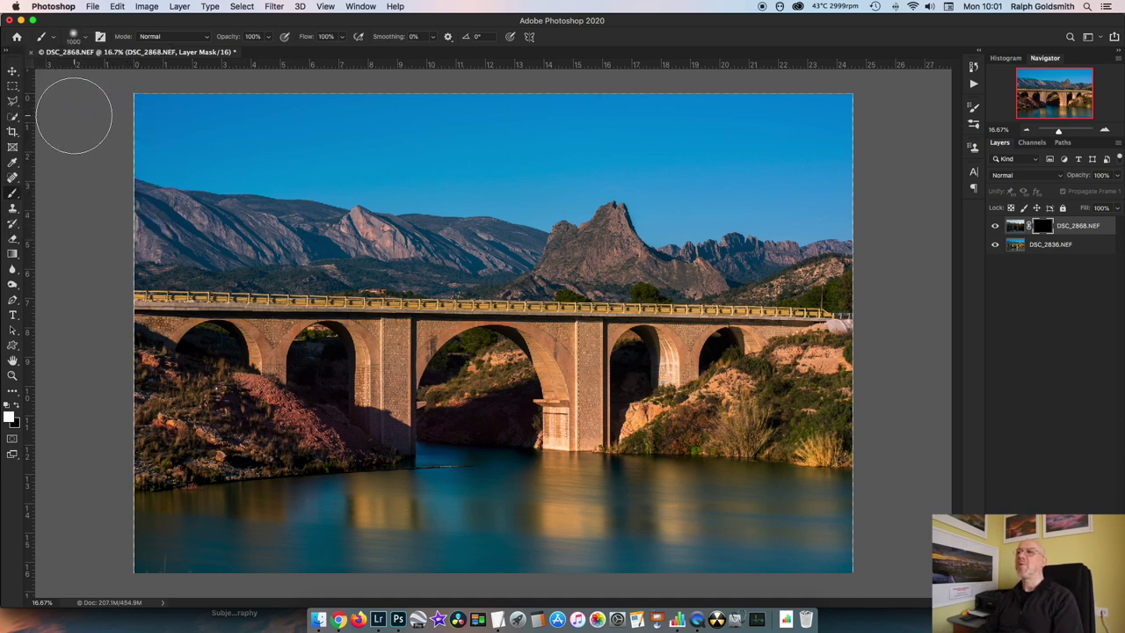
mouse_move(75, 113)
left_mouse_down()
mouse_move(892, 116)
mouse_move(98, 135)
mouse_move(842, 173)
mouse_move(815, 175)
mouse_move(67, 173)
mouse_move(858, 194)
mouse_move(249, 198)
mouse_move(164, 208)
mouse_move(269, 227)
mouse_move(149, 245)
mouse_move(771, 260)
mouse_move(872, 265)
mouse_move(874, 276)
mouse_move(536, 245)
mouse_move(150, 238)
mouse_move(859, 260)
mouse_move(241, 251)
left_mouse_up()
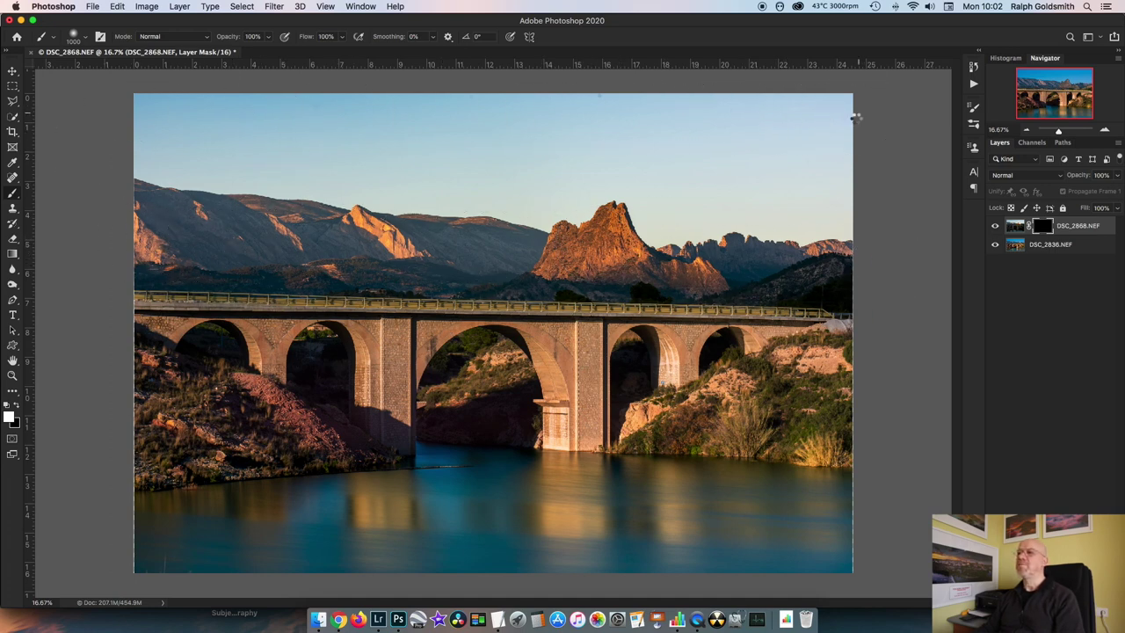
Invert the mask to reveal the lit mountains, reselect DSC_2868.NEF, and pick the 16:9 Crop tool.
key("super+i")
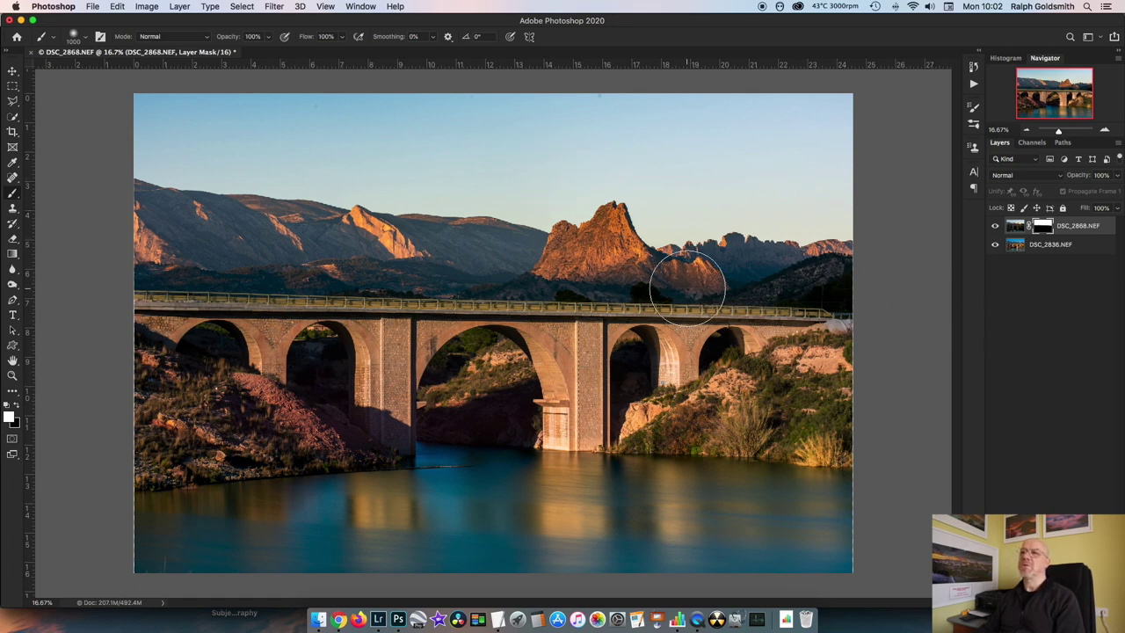
left_click(1038, 312)
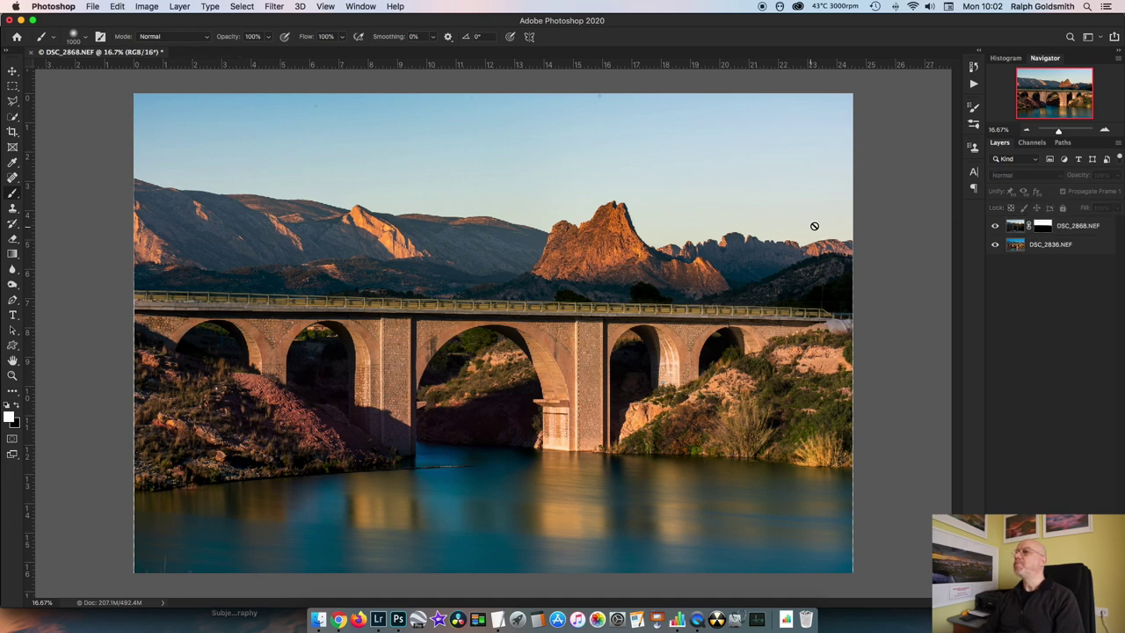
left_click(1015, 226)
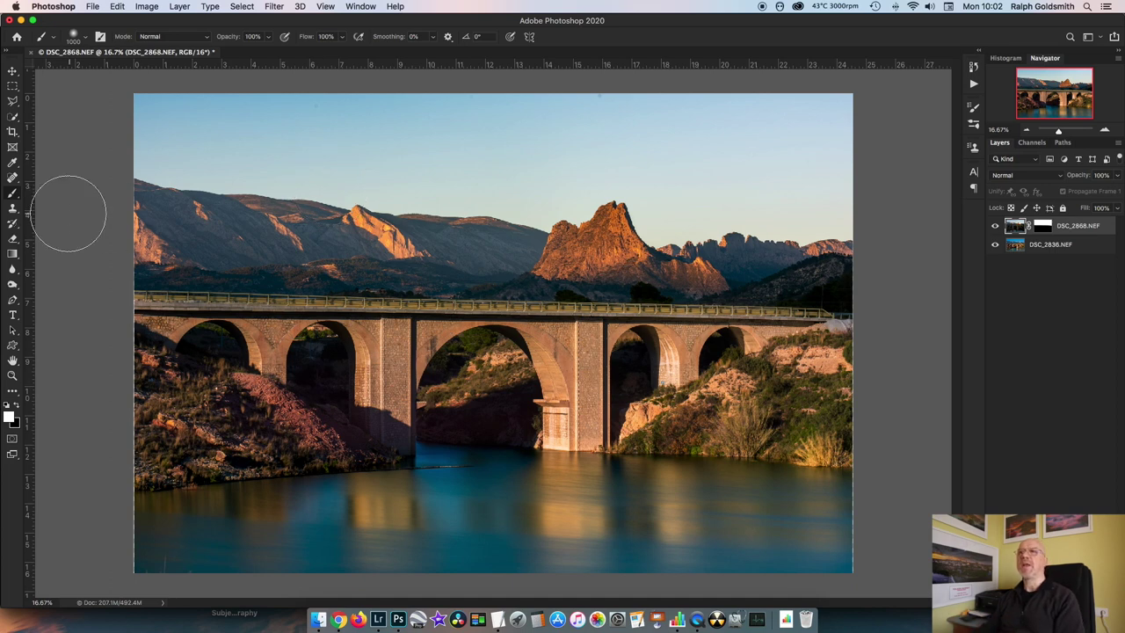
left_click(13, 131)
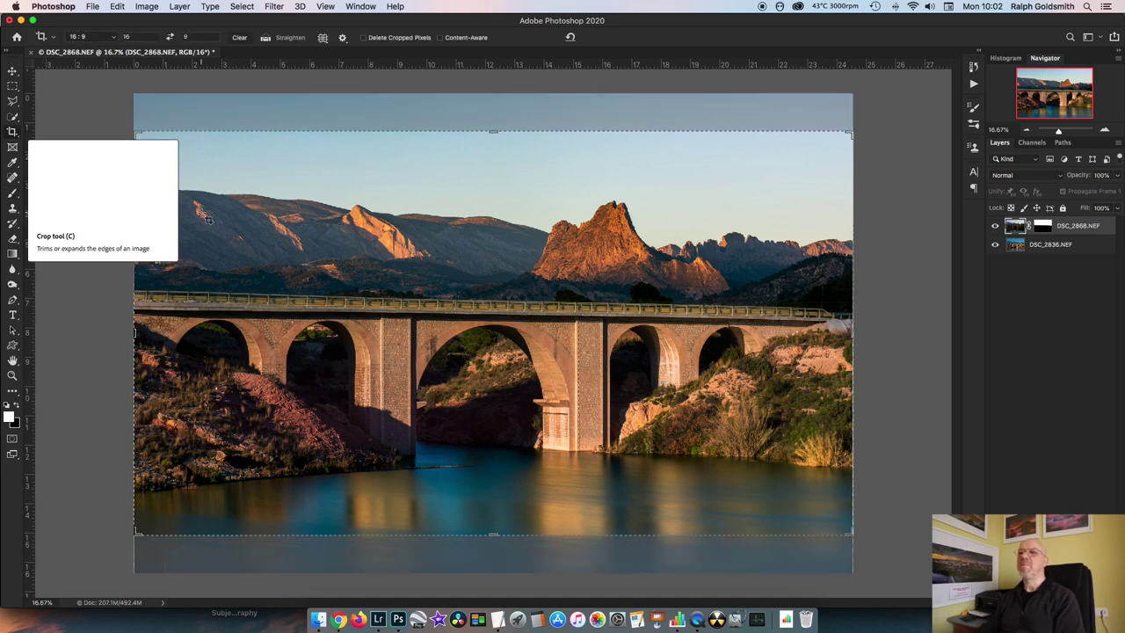
Nudge the image up inside the 16:9 frame, adjust the left and right edges, and commit.
left_click(814, 356)
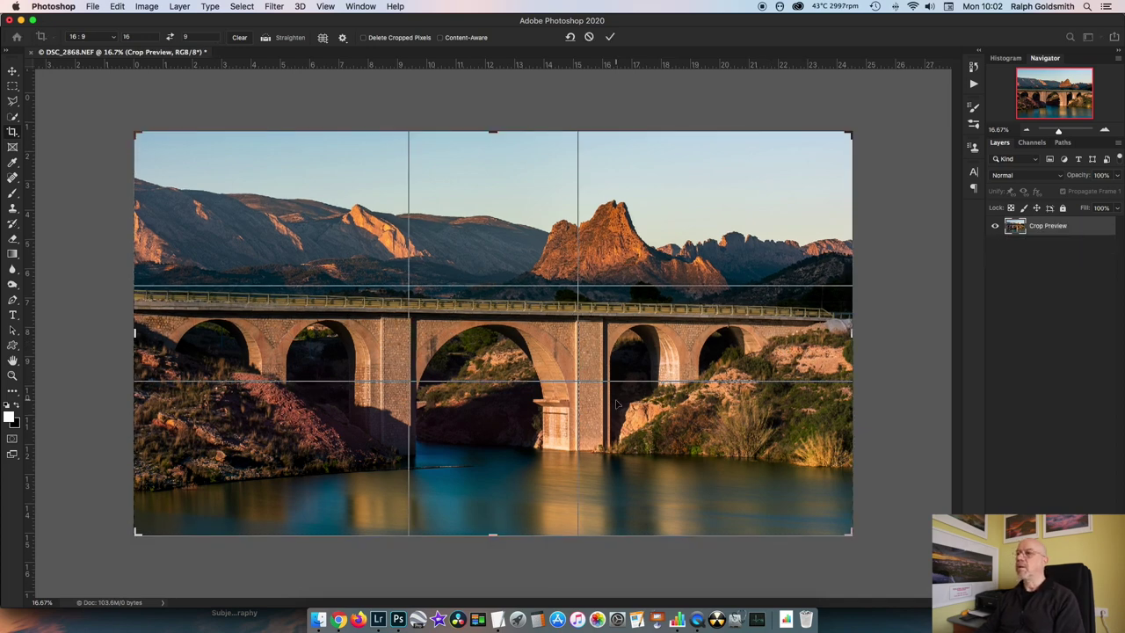
key("Up")
key("Up")
key("Up")
key("Up")
key("Up")
key("Up")
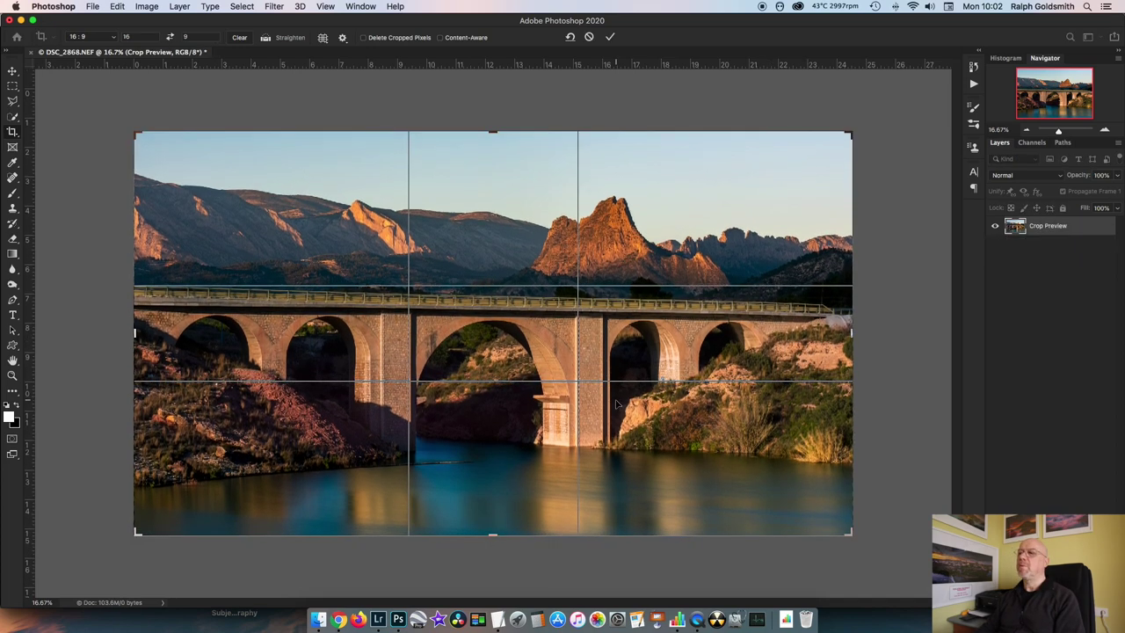
key("Up")
key("Up")
key("Up")
key("Up")
key("Up")
key("Up")
key("Up")
key("Up")
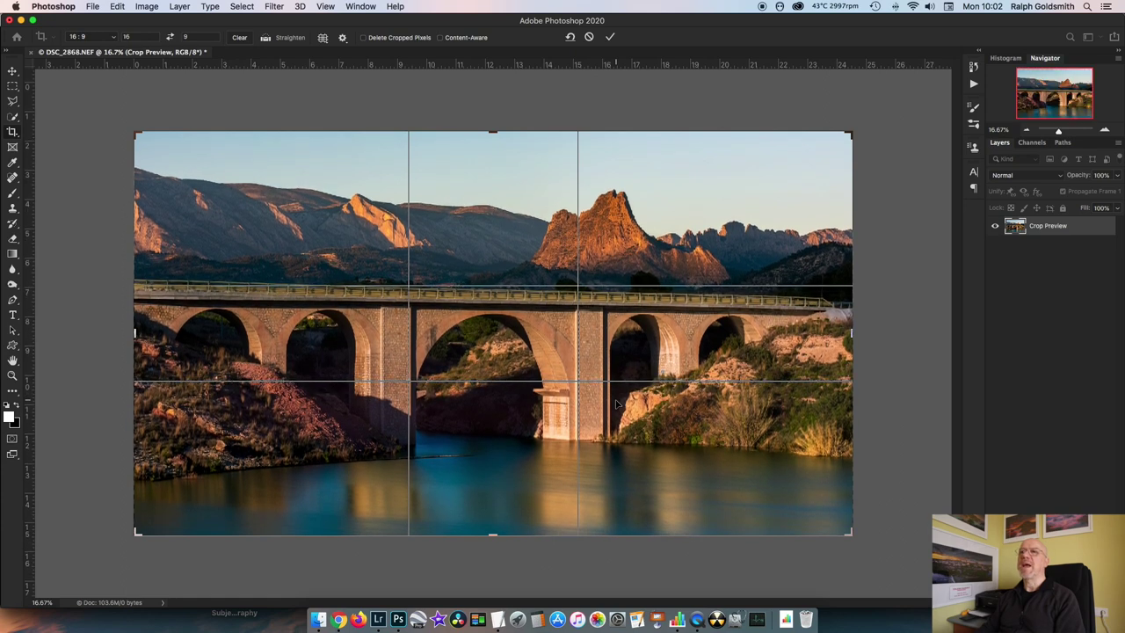
key("Up")
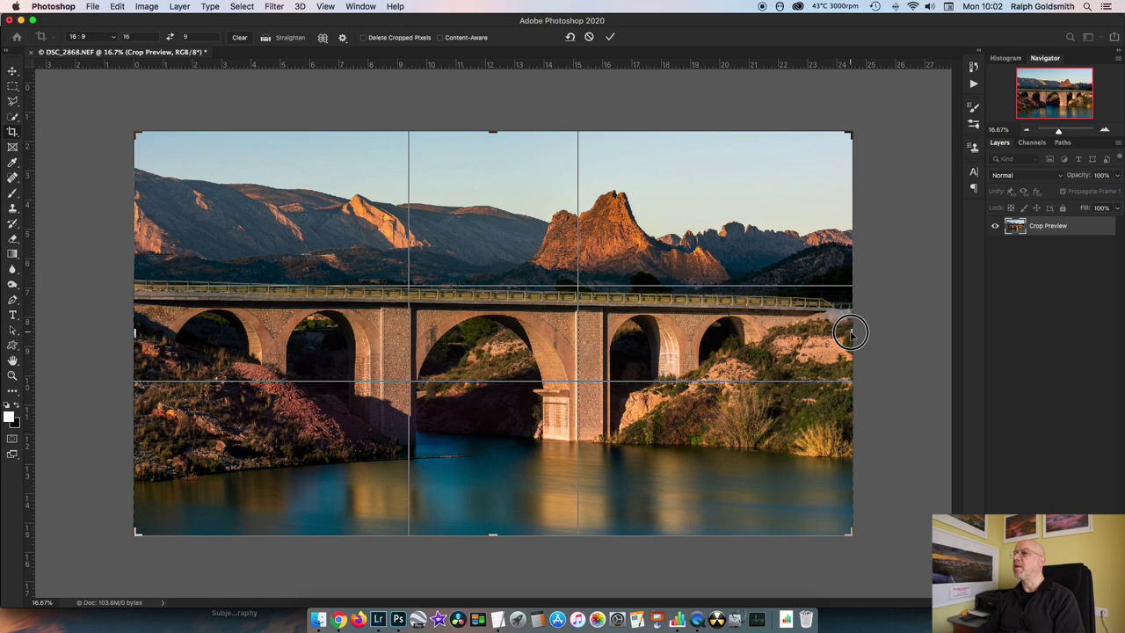
left_click_drag(850, 332, 849, 332)
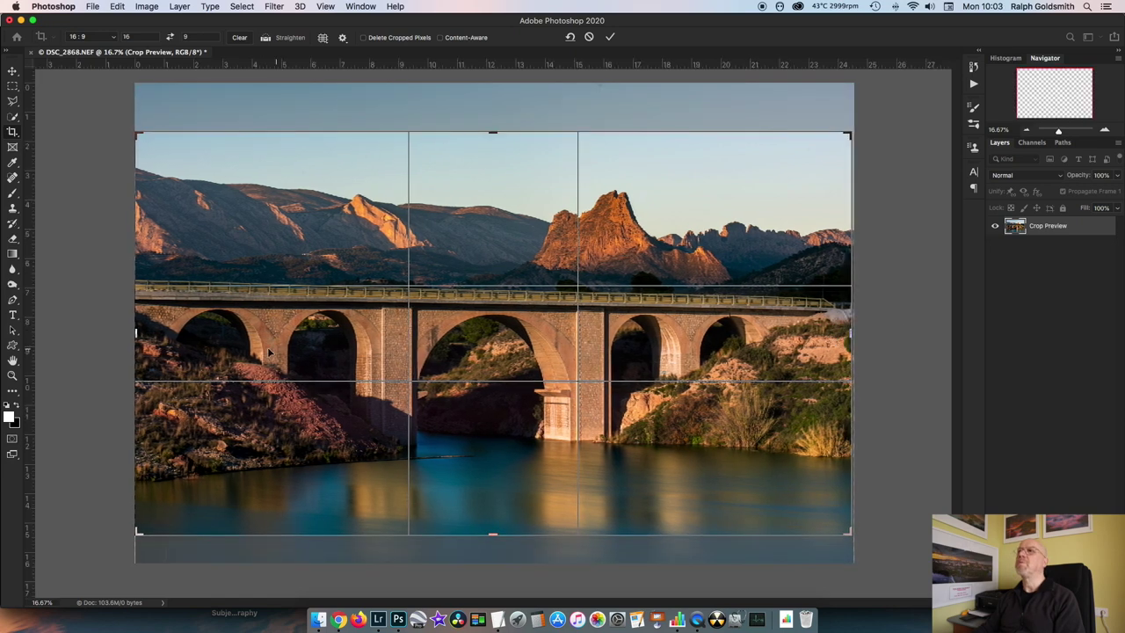
key("super+r")
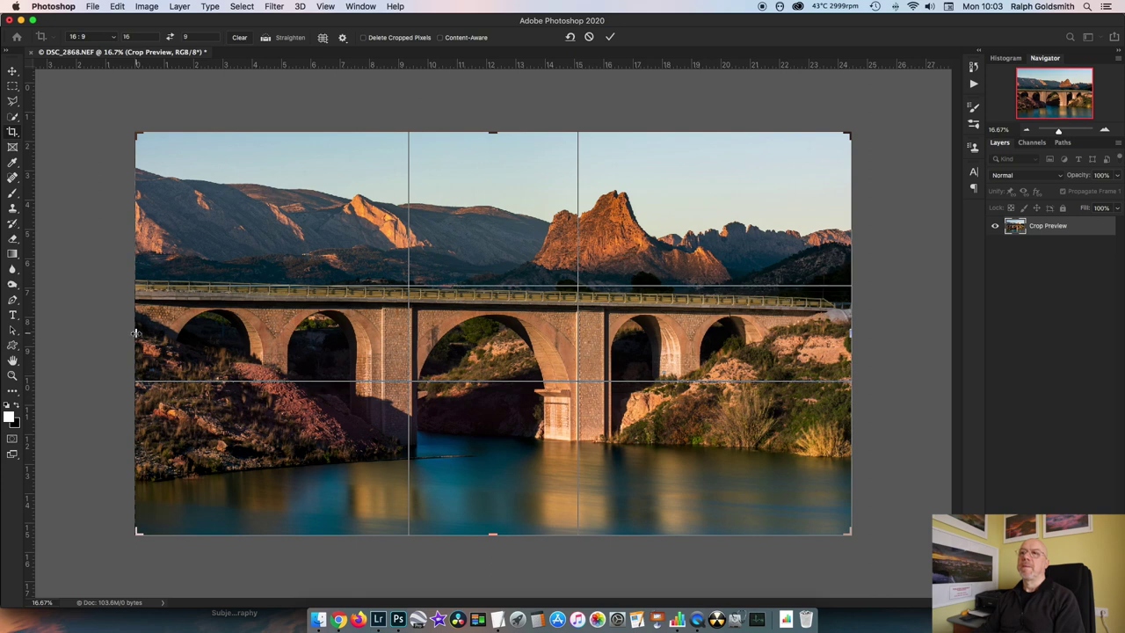
left_click(136, 332)
left_click_drag(136, 332, 136, 332)
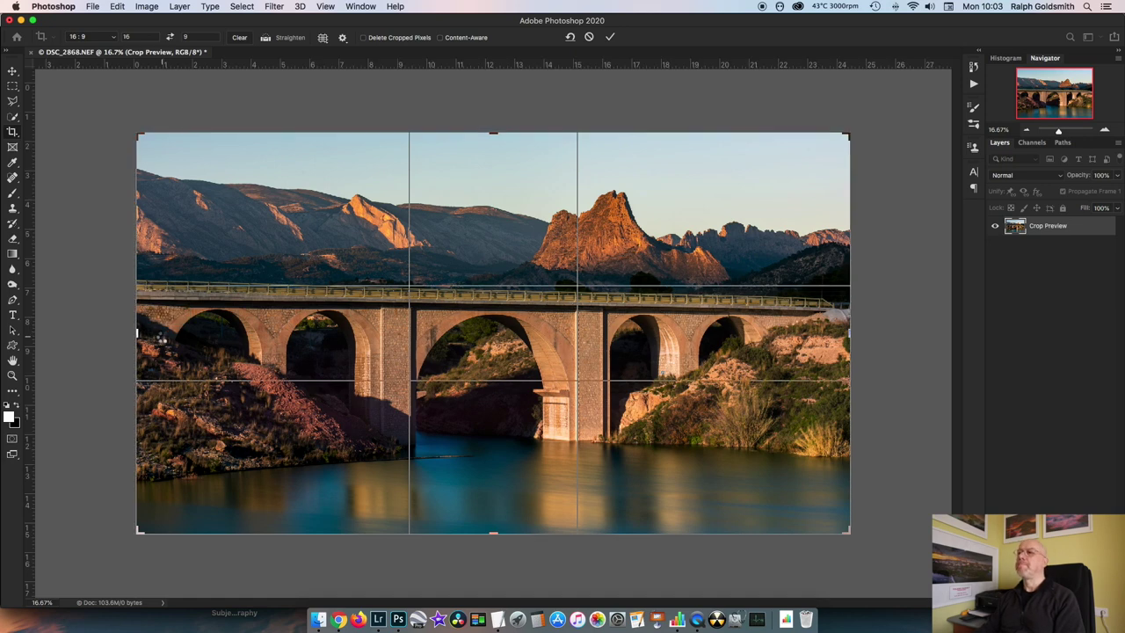
key("Return")
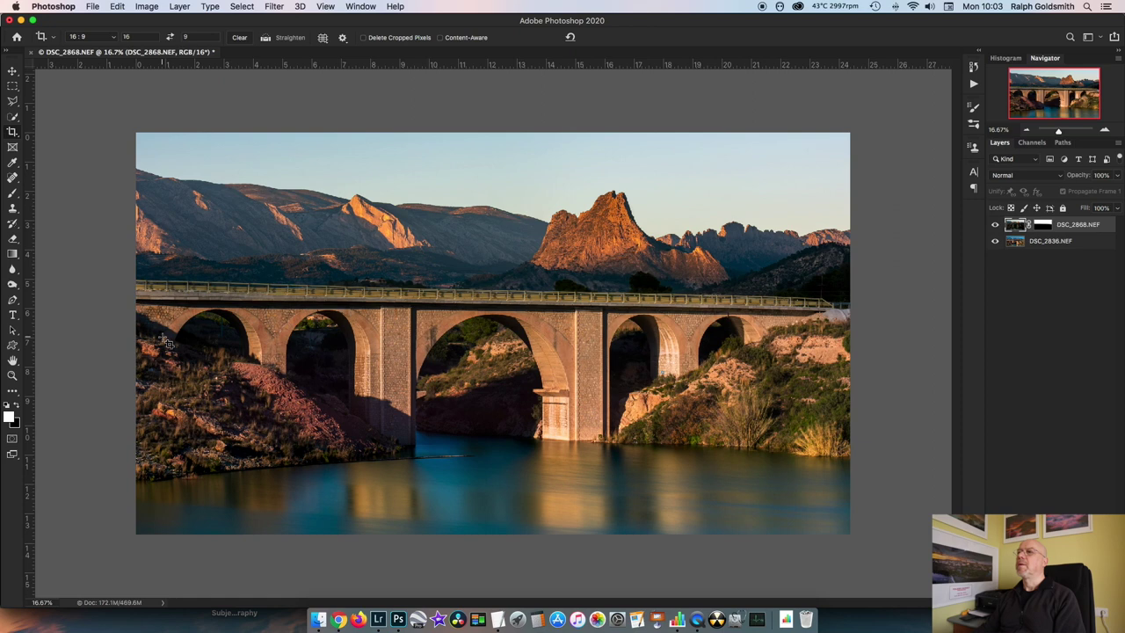
Duplicate DSC_2836.NEF, move the copy to the top, and give it a black mask.
left_click(1014, 243)
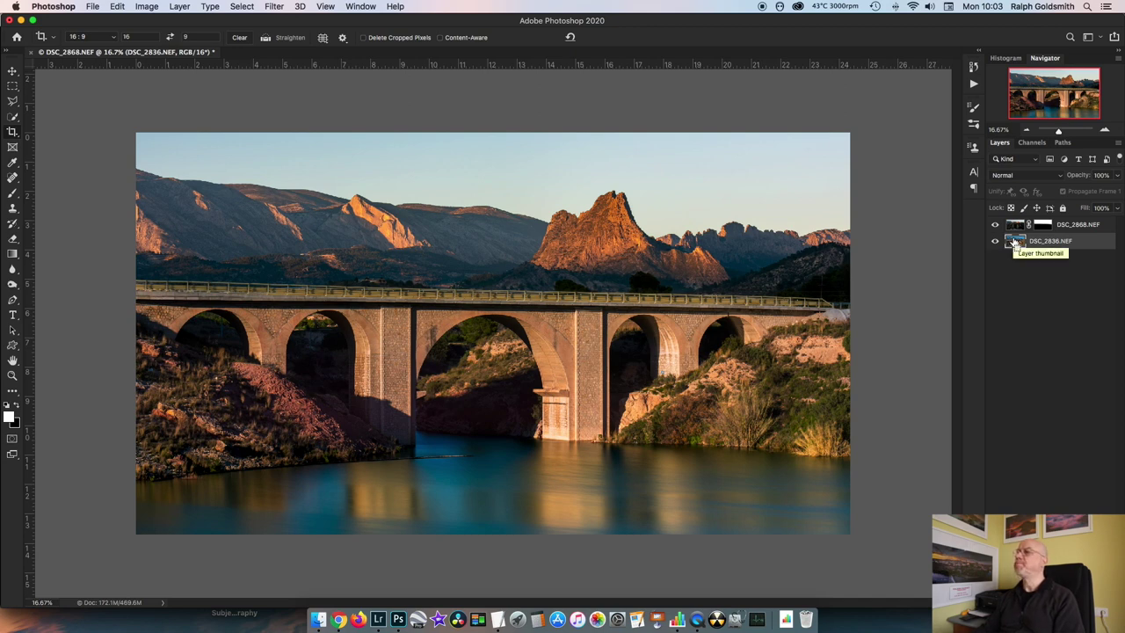
key("super+j")
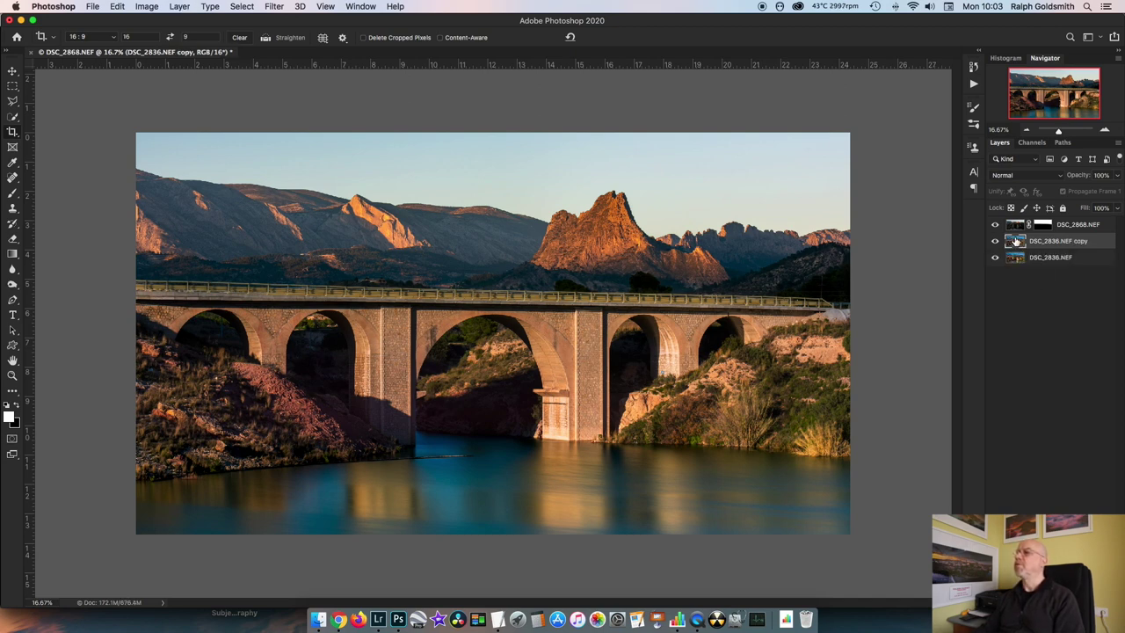
left_click_drag(1015, 240, 1014, 223)
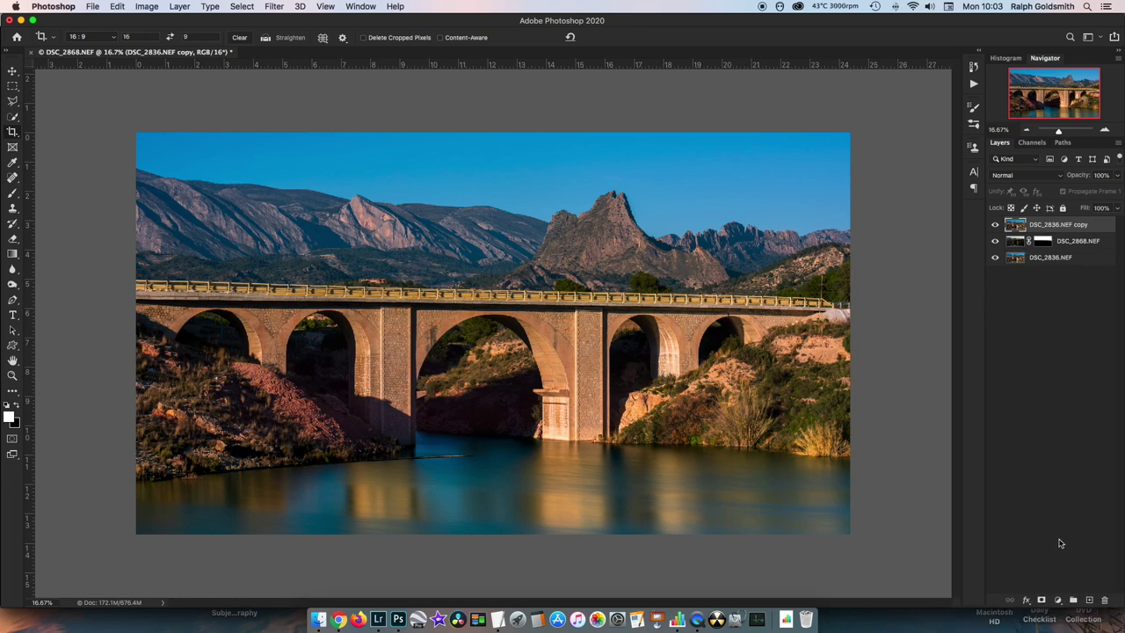
left_click(1041, 600, "alt")
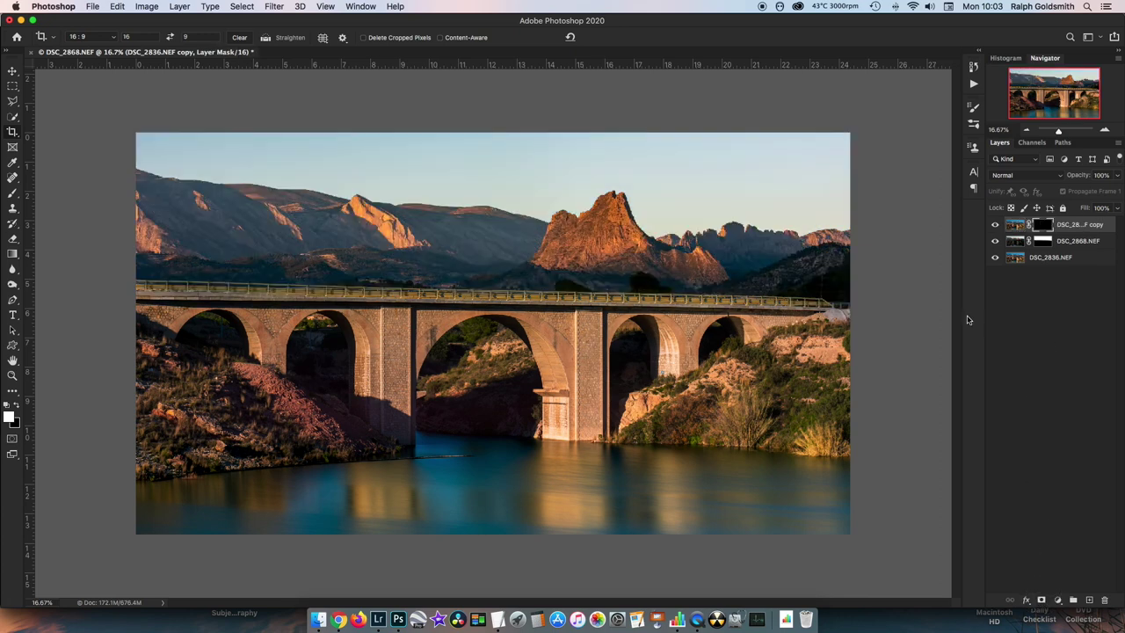
Draw a gradient down the top mask from the sky's top edge, redoing the first attempt.
left_click(14, 255)
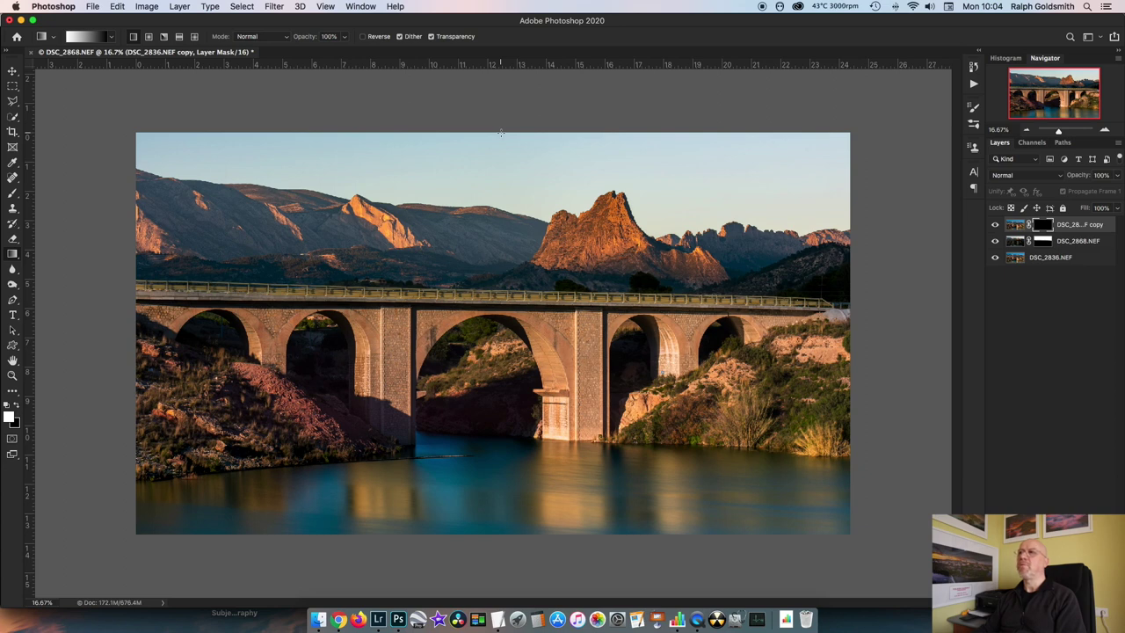
left_click_drag(501, 134, 505, 246)
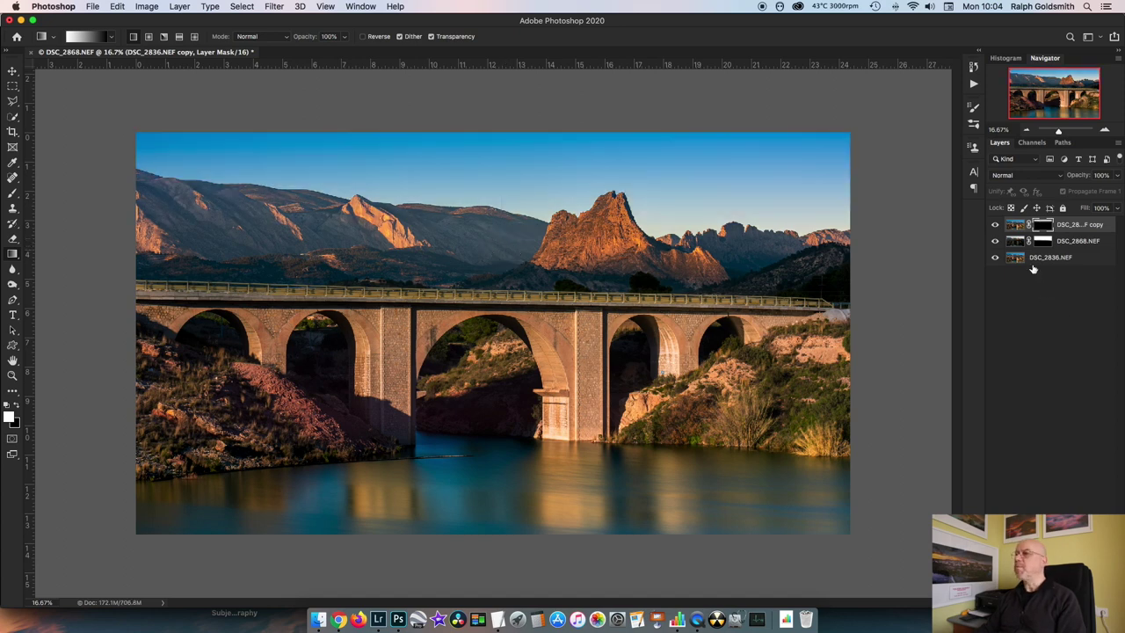
key("super+z")
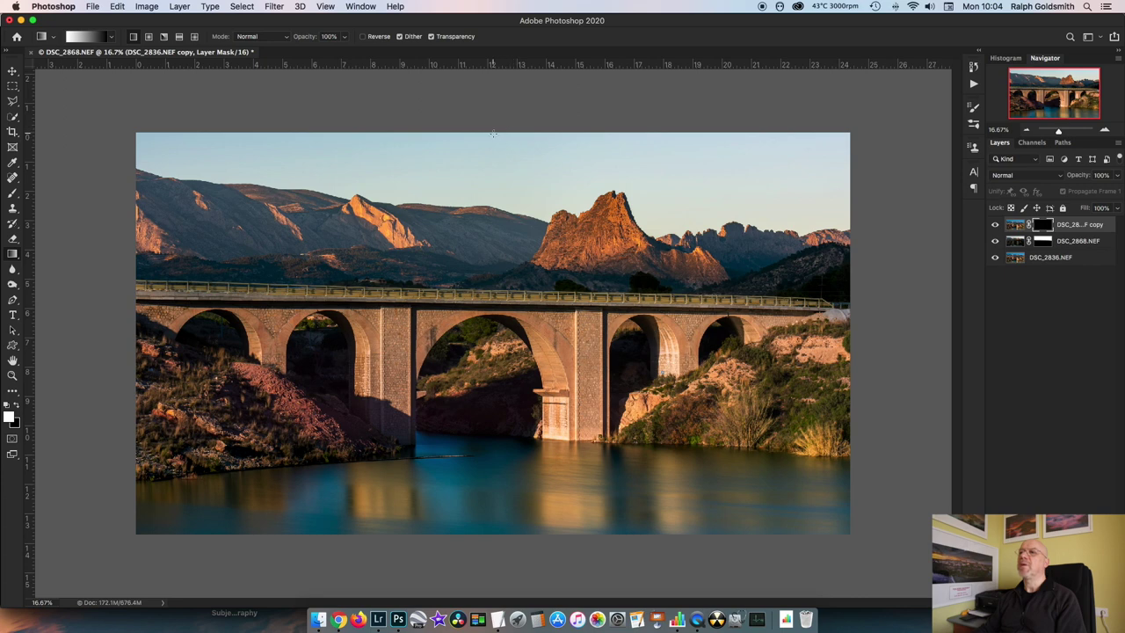
left_click_drag(493, 134, 497, 249)
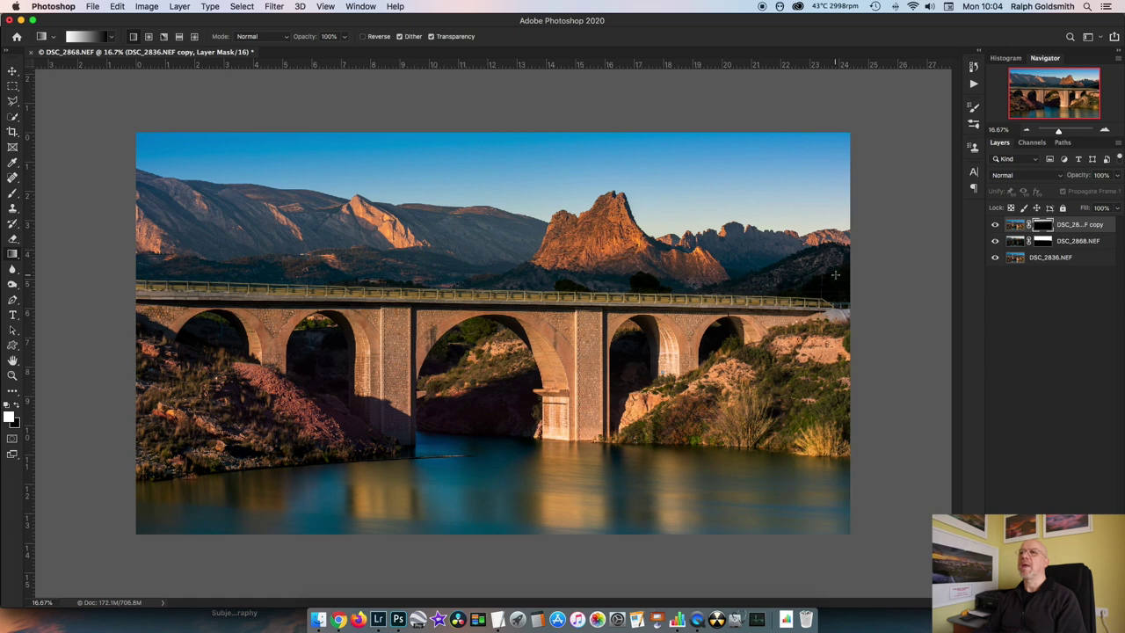
Refill the top layer's mask with black and redraw a longer sky gradient.
left_click(1048, 323)
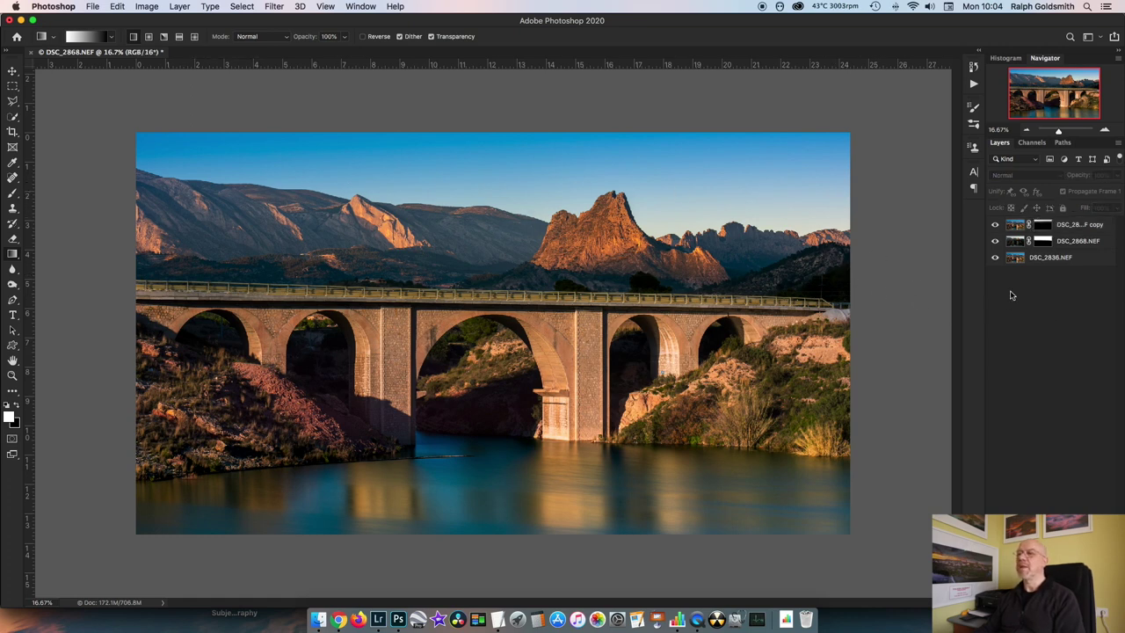
left_click(1039, 225)
key("super+i")
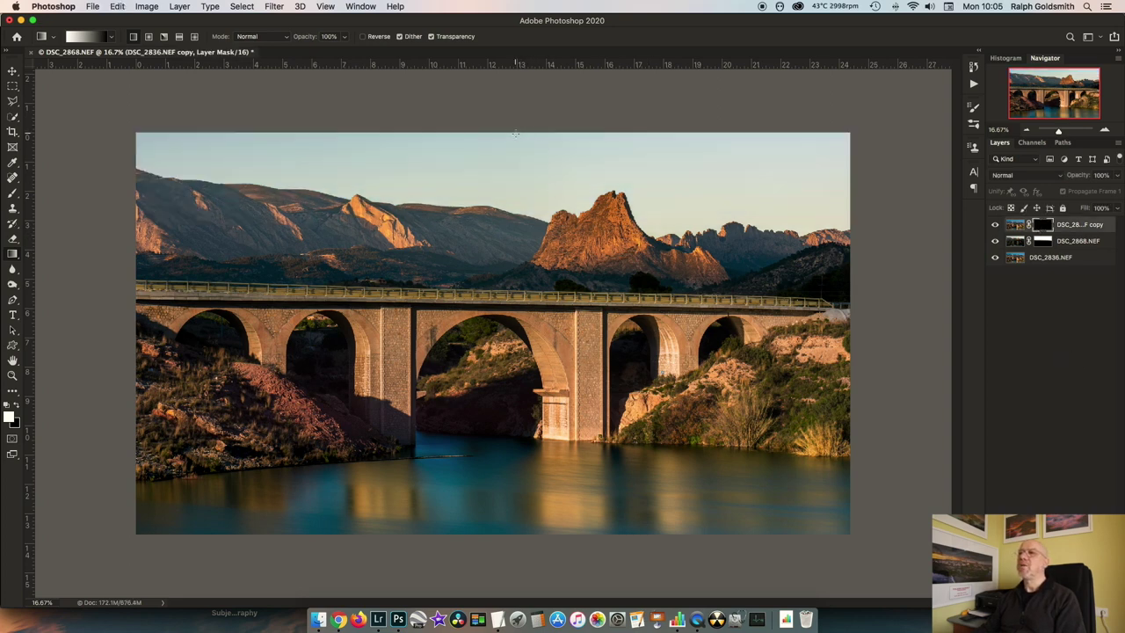
left_click_drag(515, 133, 513, 288)
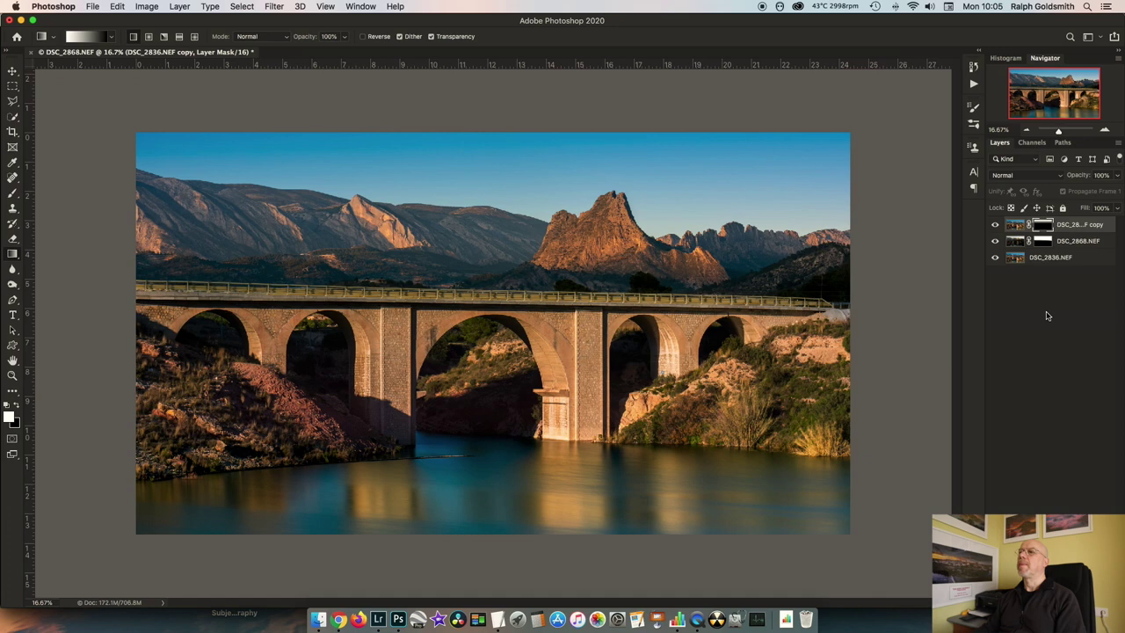
left_click(1046, 316)
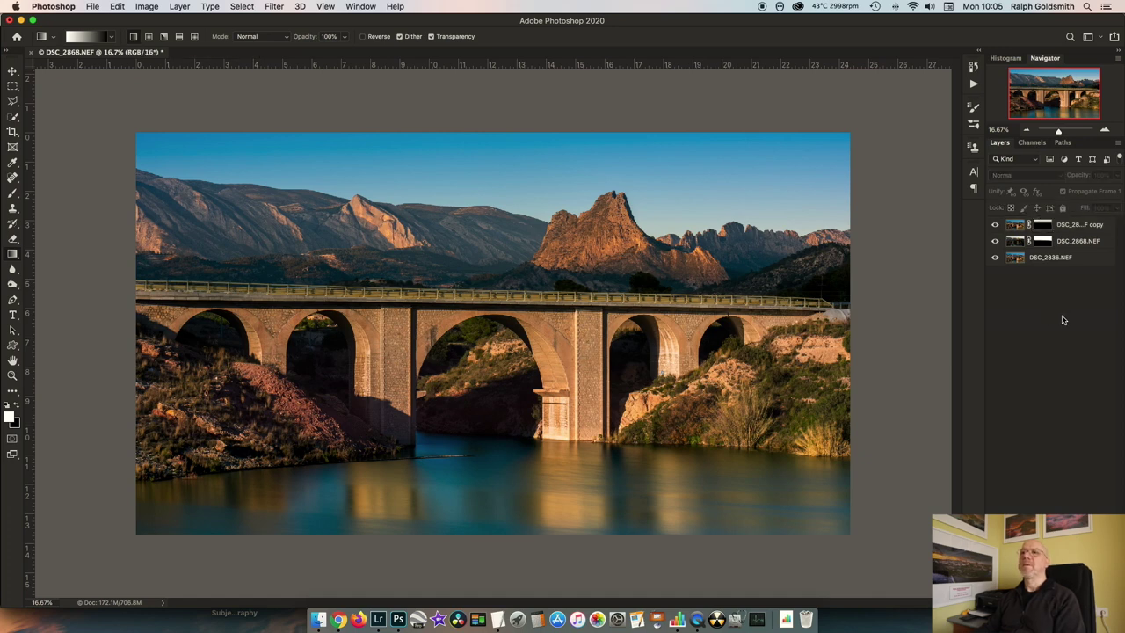
Stamp all three layers into a new merged layer, DSC_2836.NEF copy (merged), at the top.
left_click(1014, 260)
left_click(1014, 225, "shift")
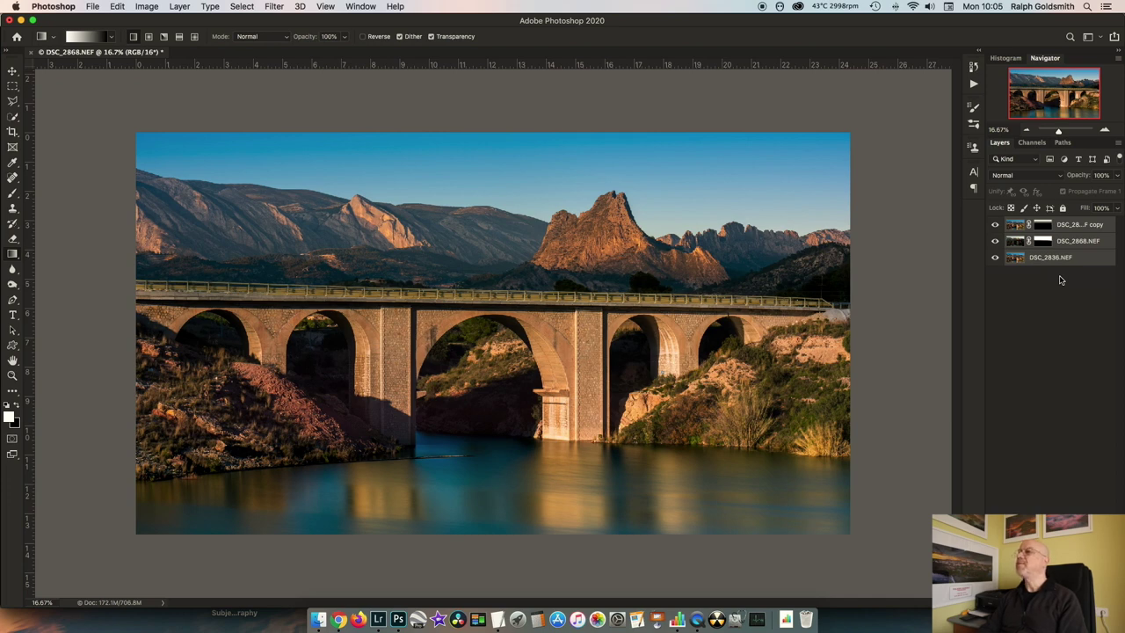
key("super+alt+e")
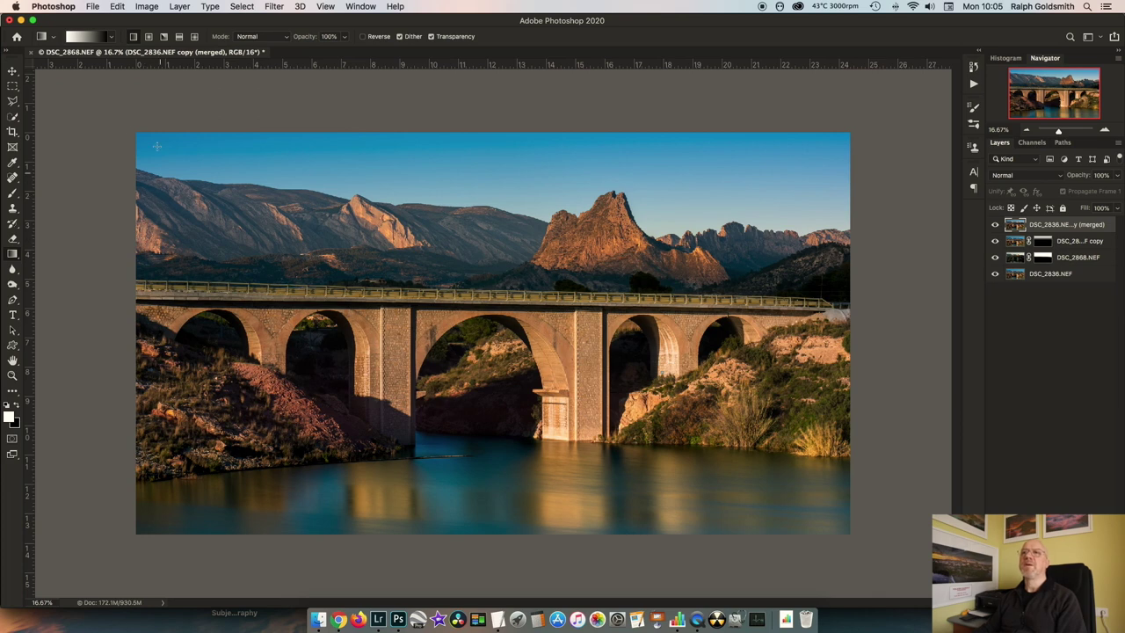
left_click(13, 132)
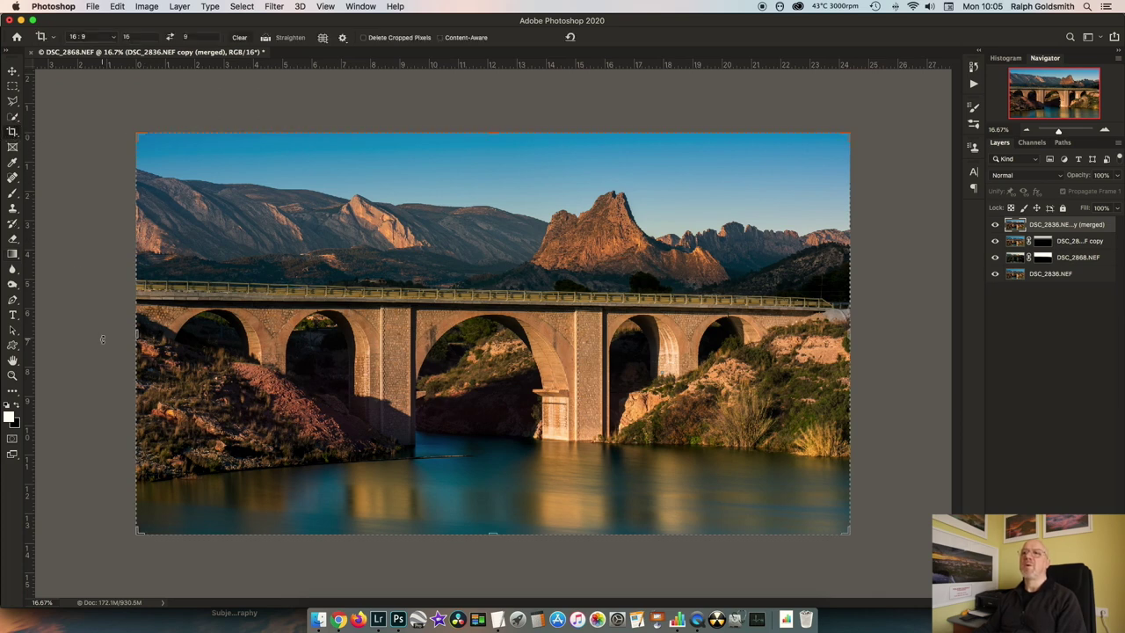
Crop the merged composite to 16:9, adjusting the left edge to fit the image.
left_click_drag(136, 332, 135, 332)
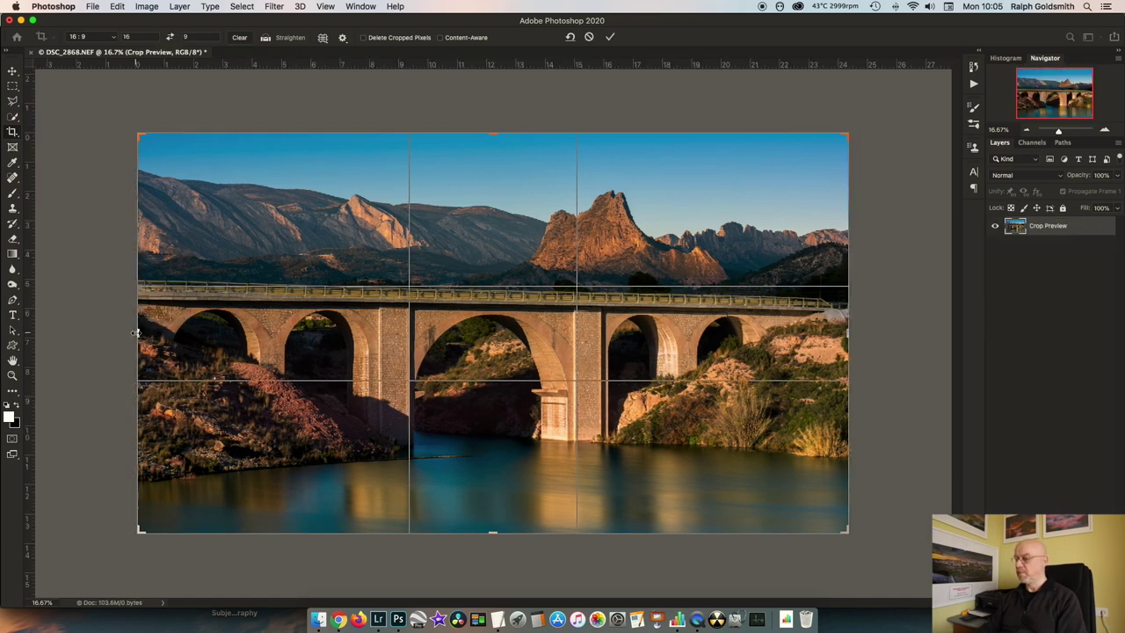
key("Return")
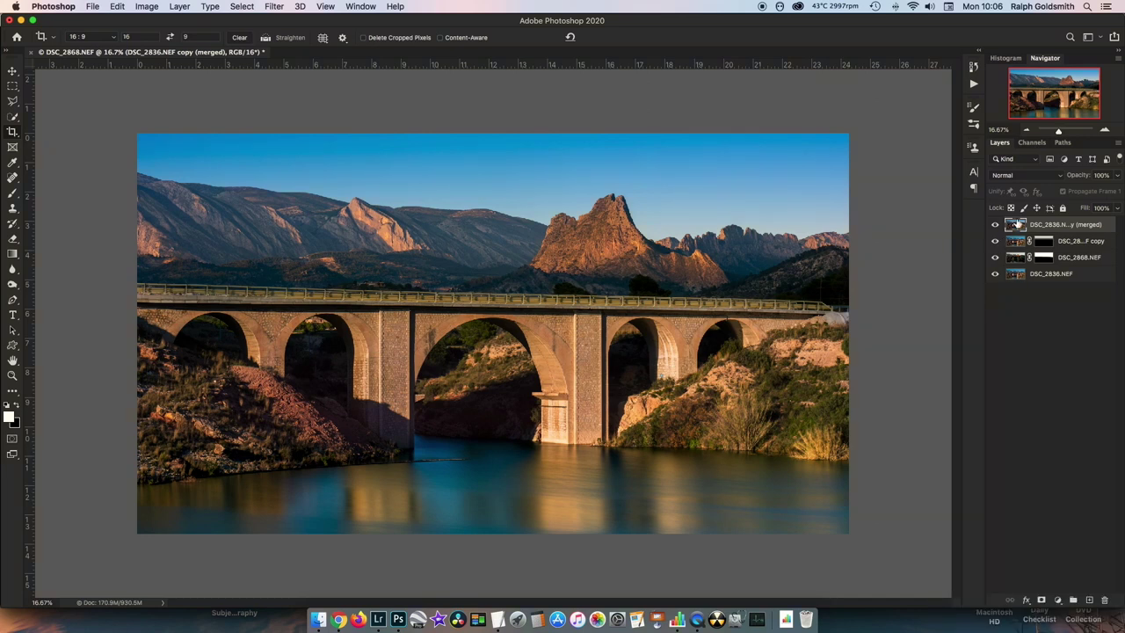
Add a Curves adjustment layer with a slightly raised highlight point for gentle contrast.
left_click(1058, 599)
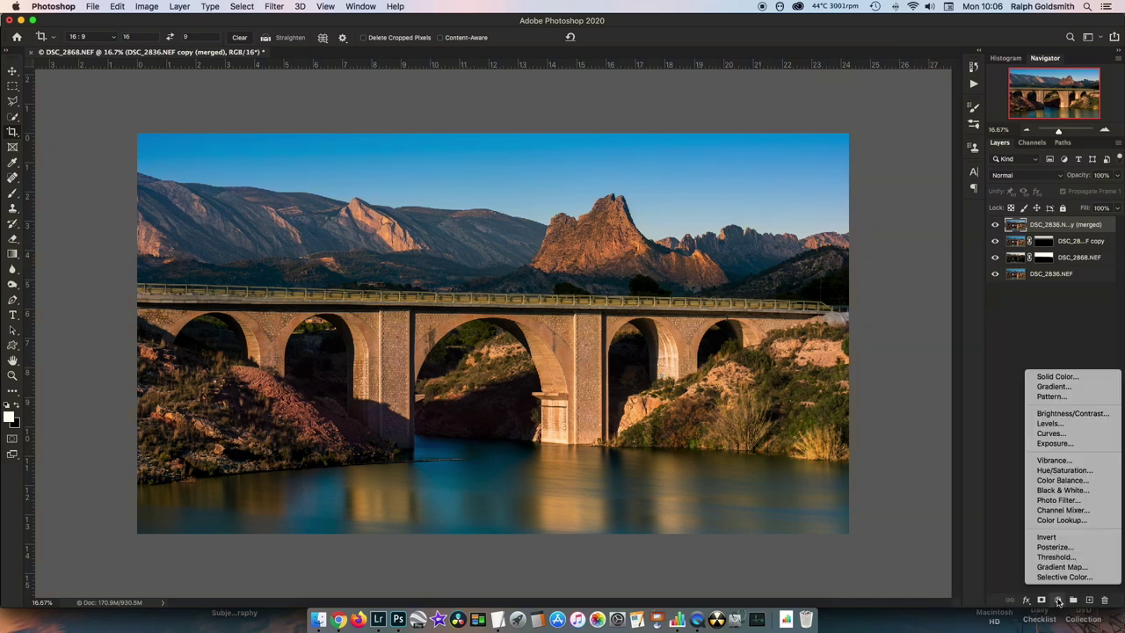
left_click(1064, 435)
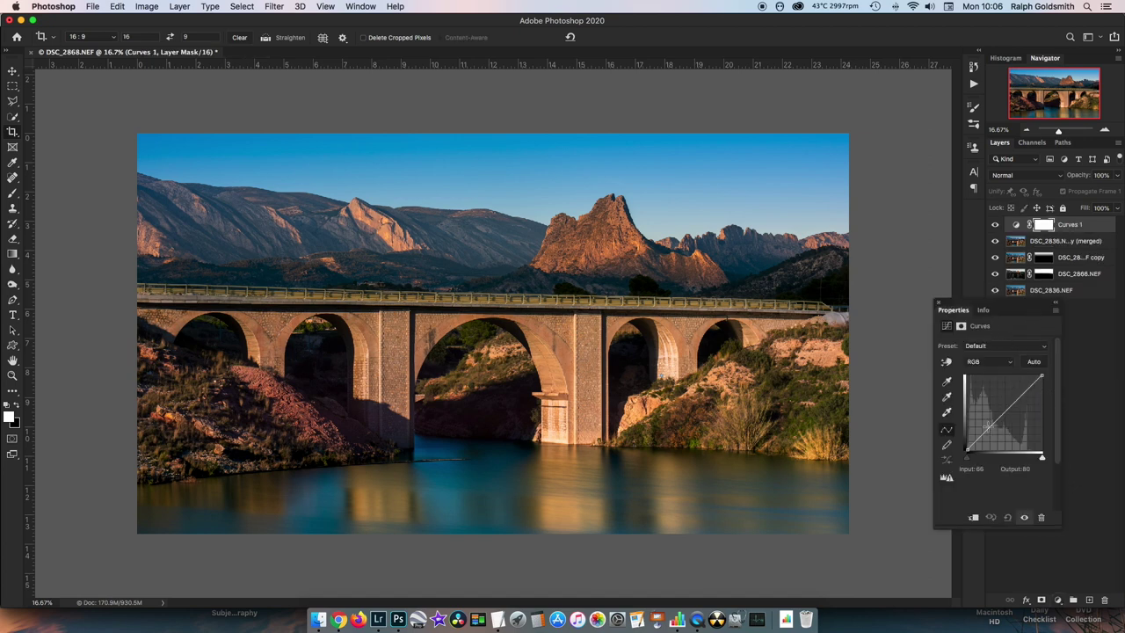
left_click_drag(1024, 392, 1024, 393)
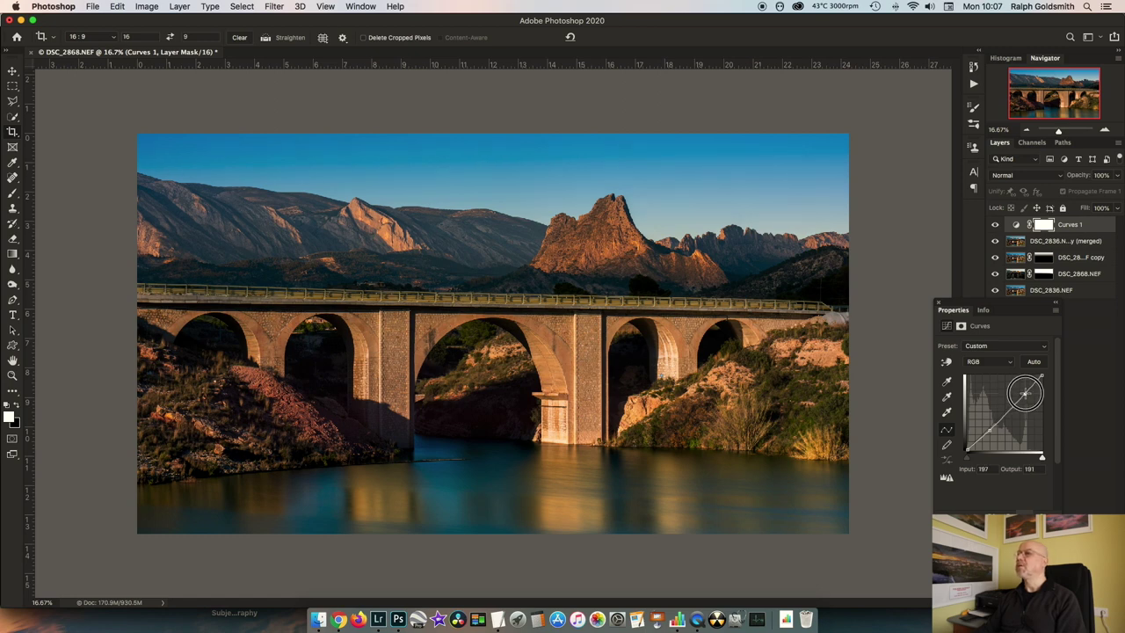
left_click_drag(1025, 394, 1024, 392)
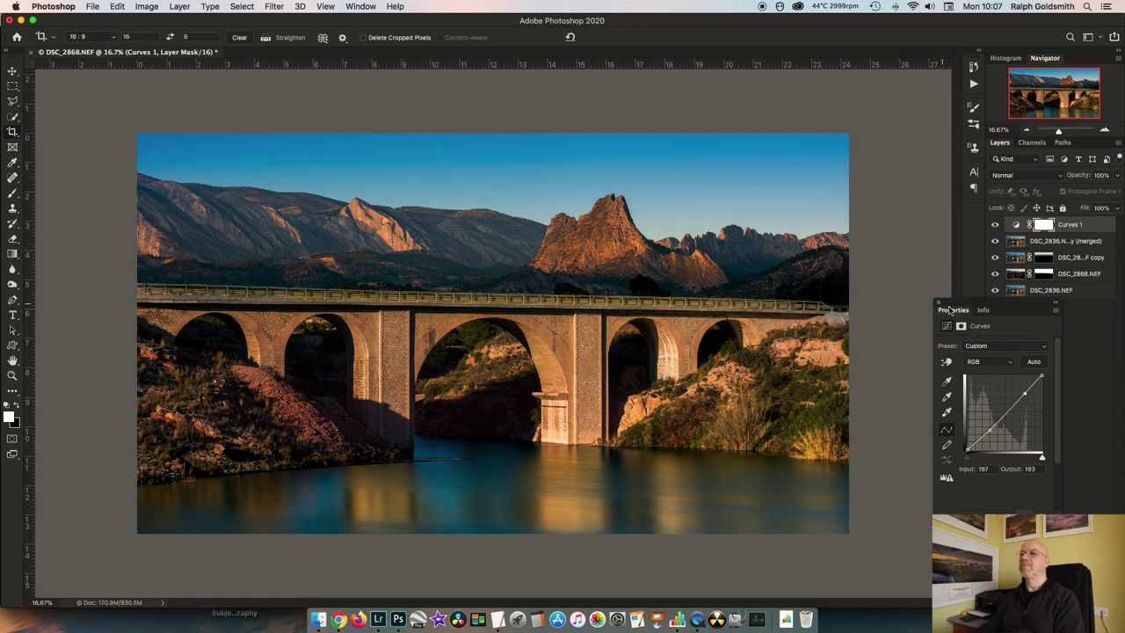
left_click(1042, 375)
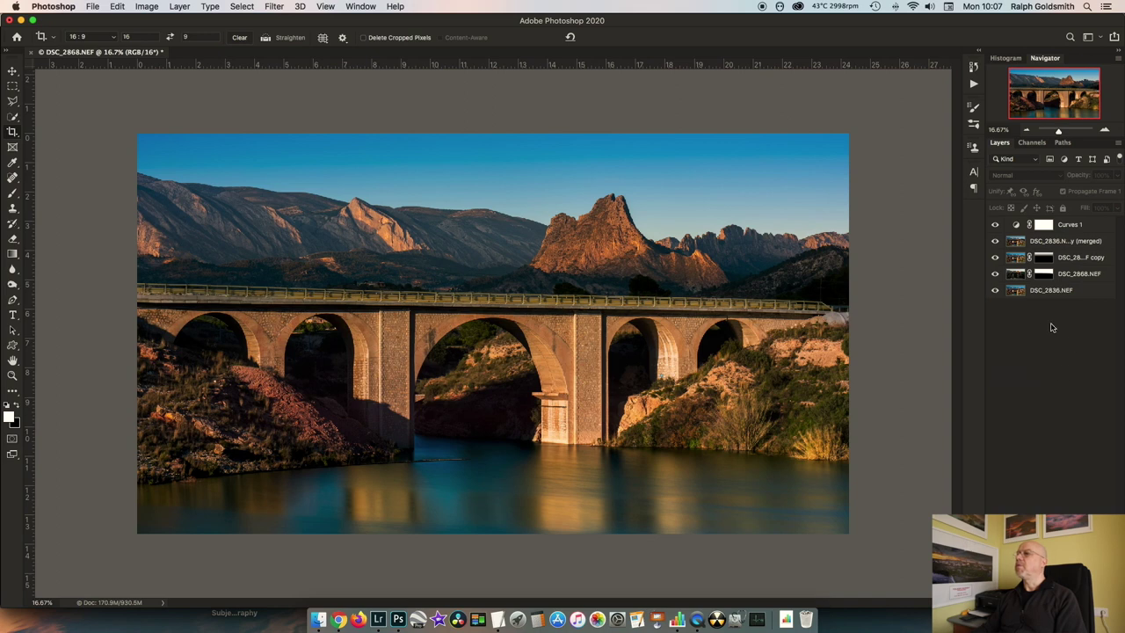
Stamp all layers up to Curves 1 into a new Curves 1 (merged) layer.
left_click(1019, 292)
left_click(1017, 226, "shift")
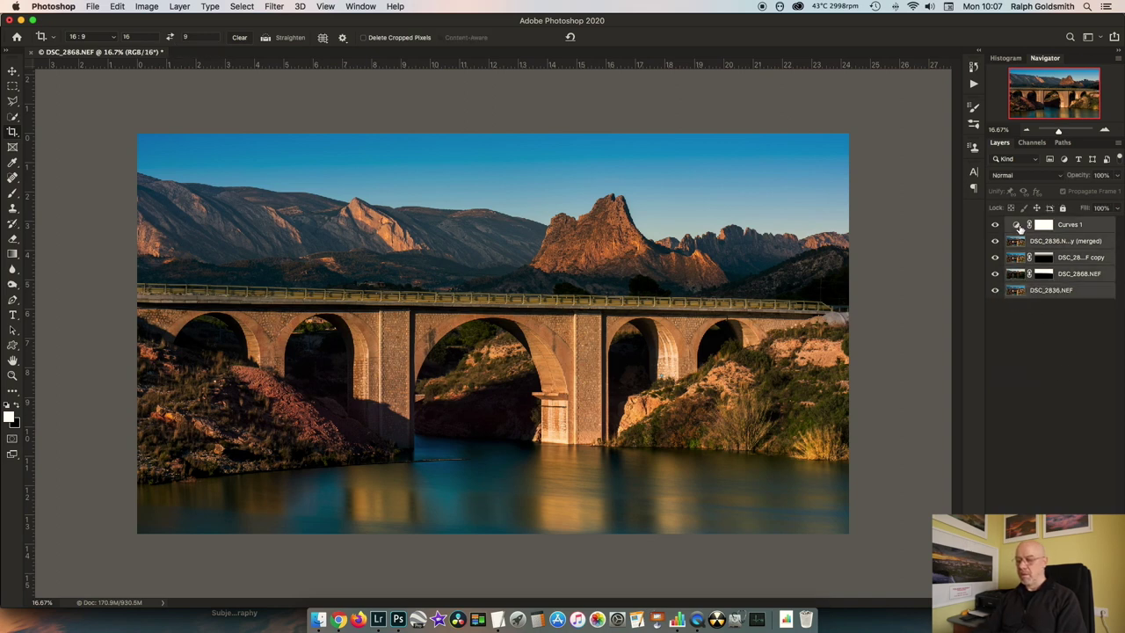
key("super+alt+e")
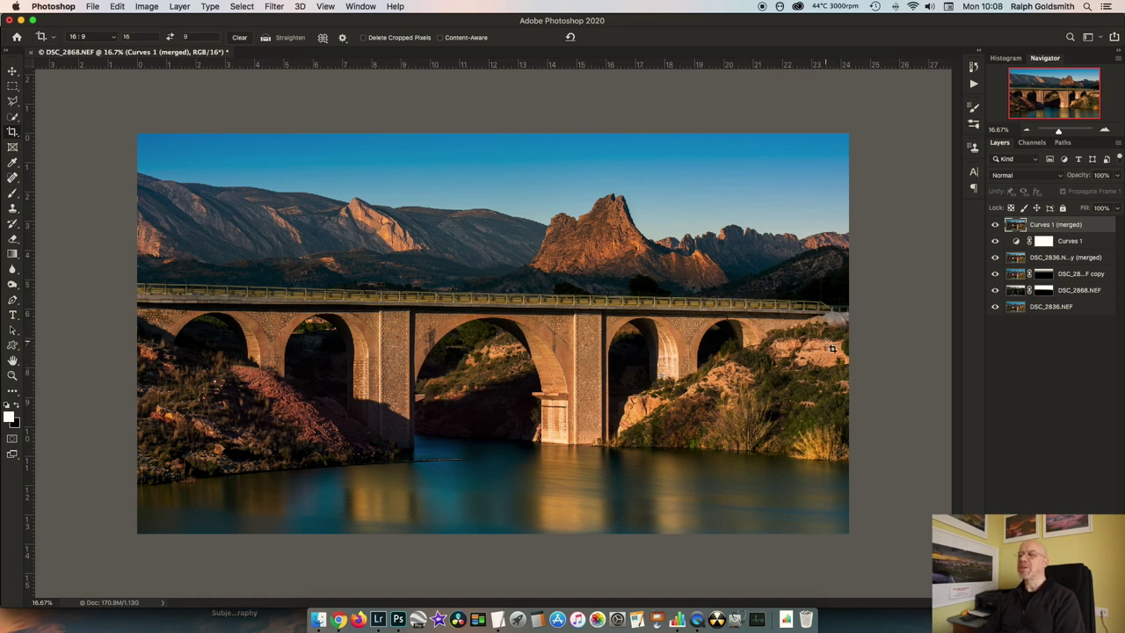
Switch over to Lightroom Classic to view the finished bridge composite.
key("super+Tab")
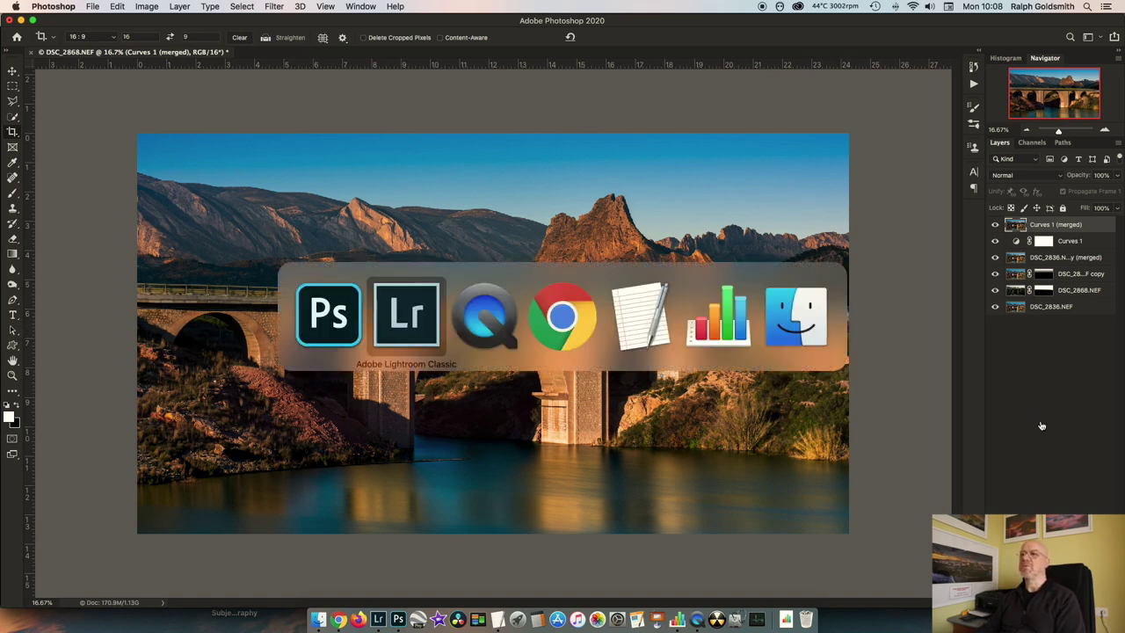